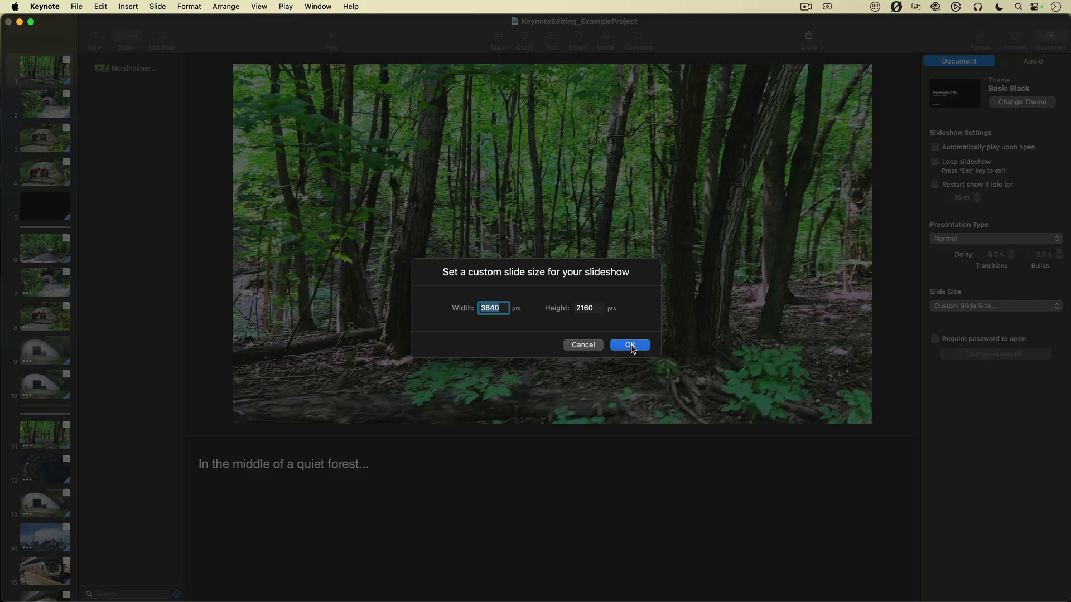
Apply the custom slide size of 3840 x 2160 pts and enlarge the narration video to nearly fill the black slide 5.
click(630, 344)
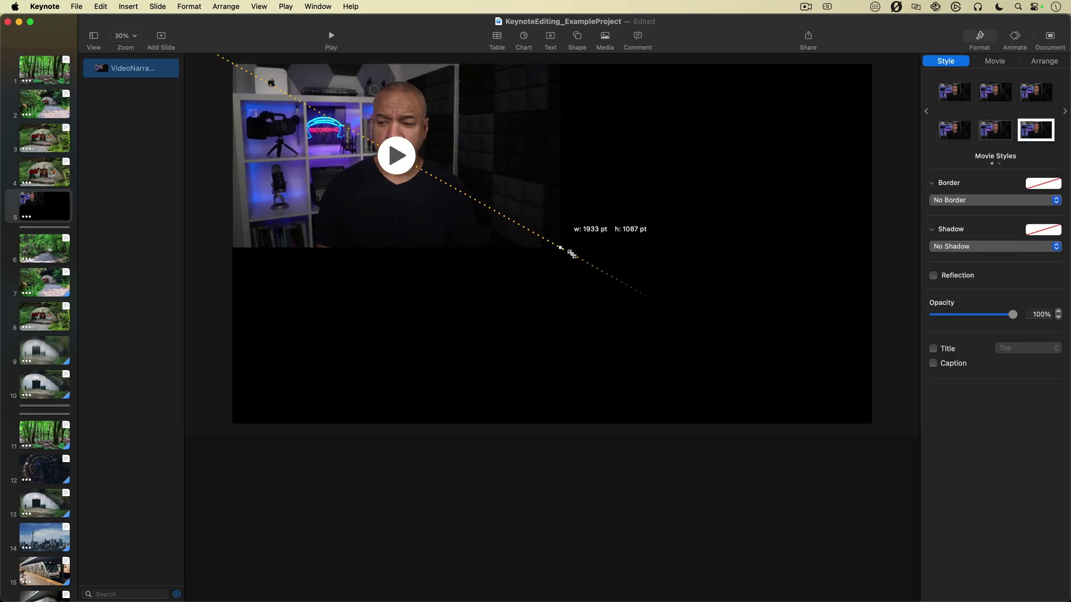
drag(569, 249, 860, 382)
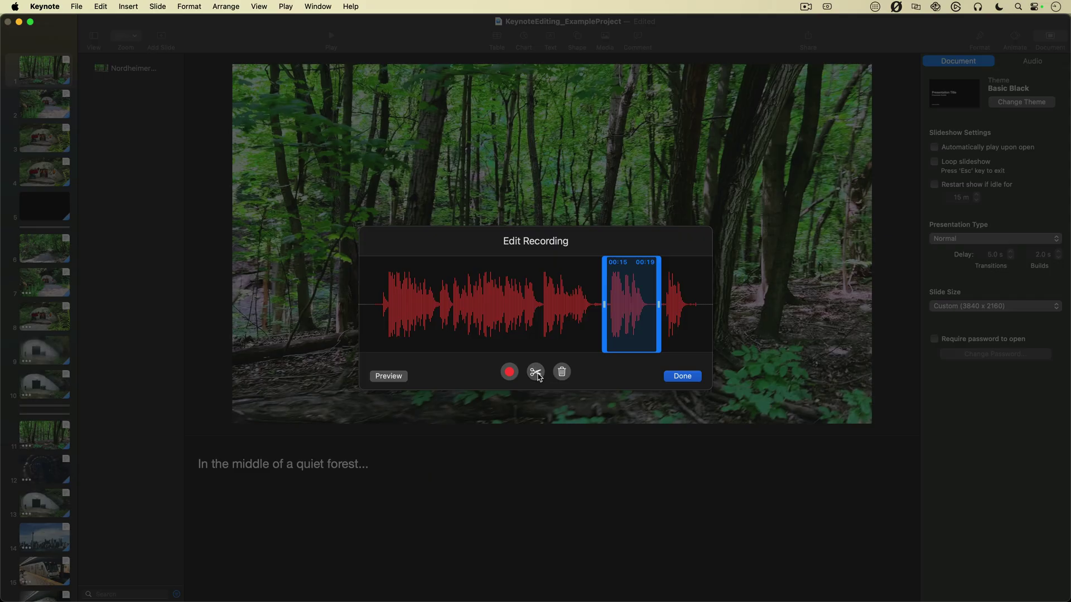
Trim the audio recording to the selected section from 00:15 to 00:19.
click(535, 372)
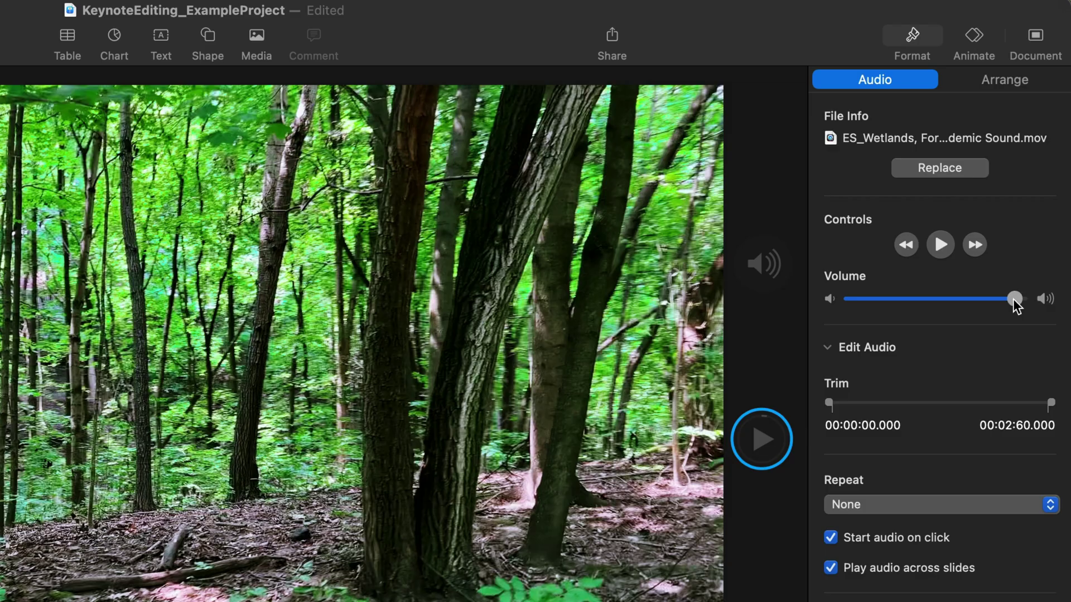
Lower the volume of the wetlands forest audio on the first slide and play the slideshow from there.
drag(1014, 299, 908, 300)
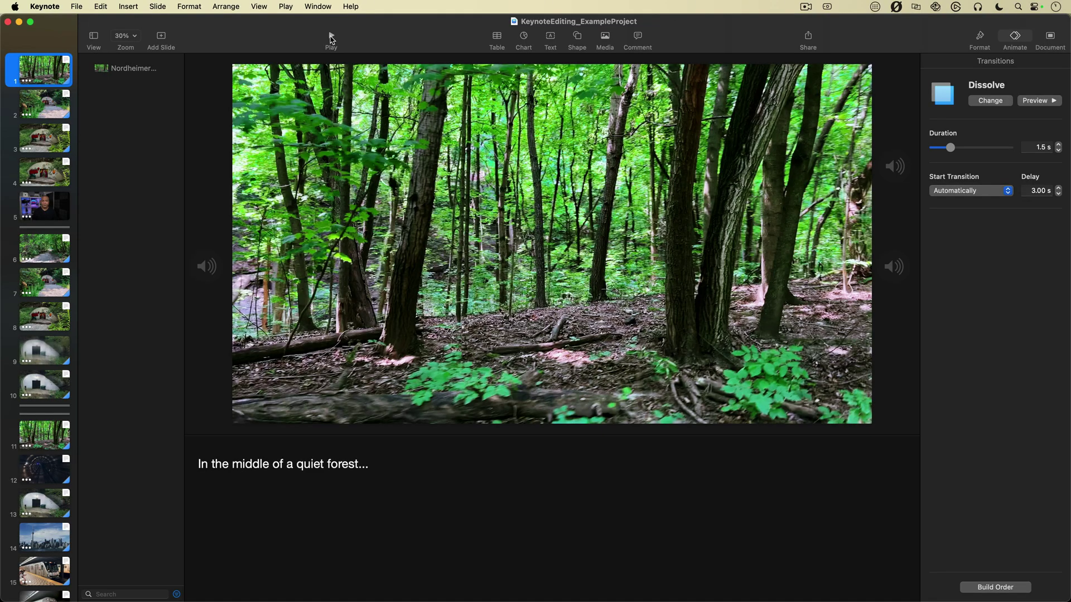
key(alt+super+p)
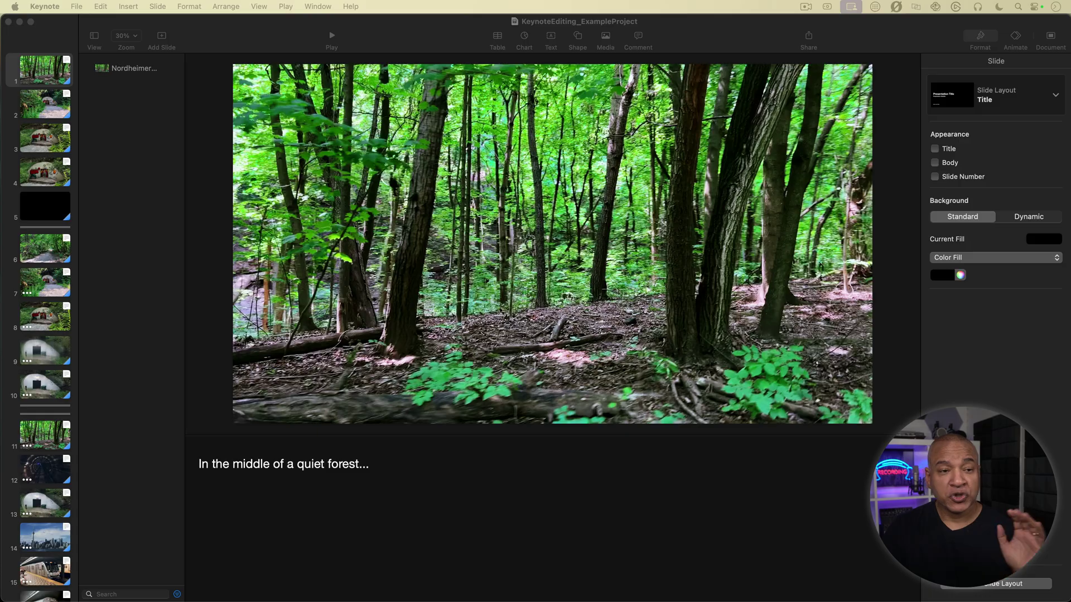
Set the slideshow to a custom slide size of 3840 pts wide by 2160 pts high.
click(234, 25)
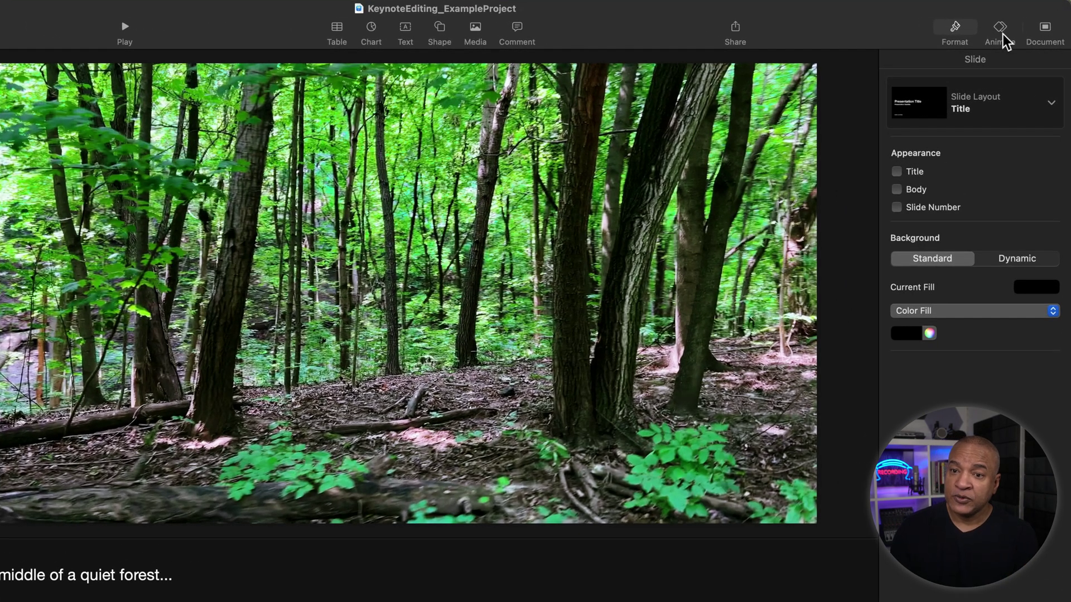
click(1047, 31)
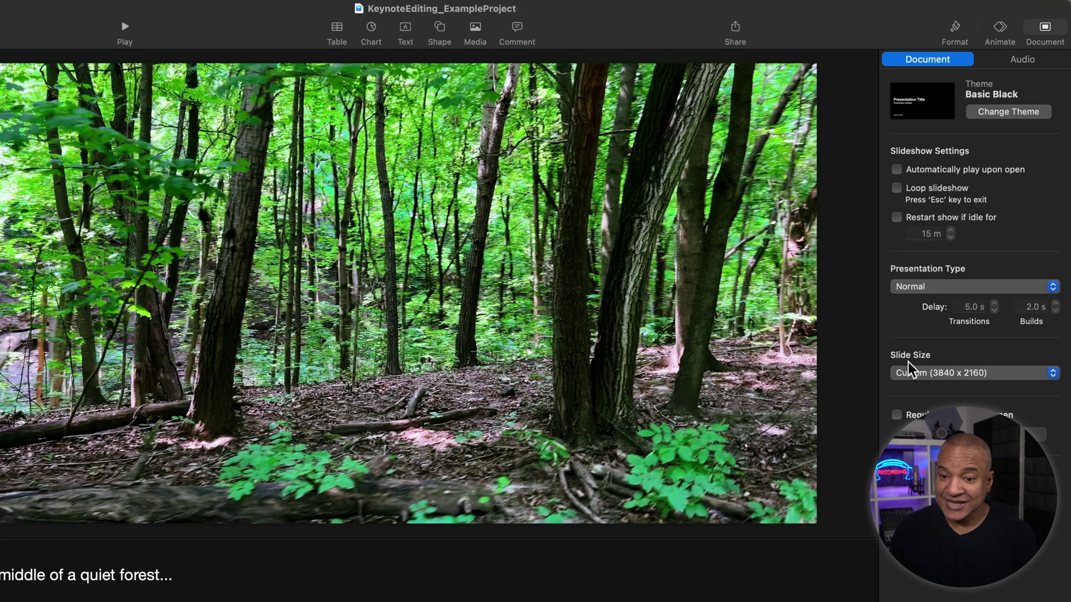
click(1047, 374)
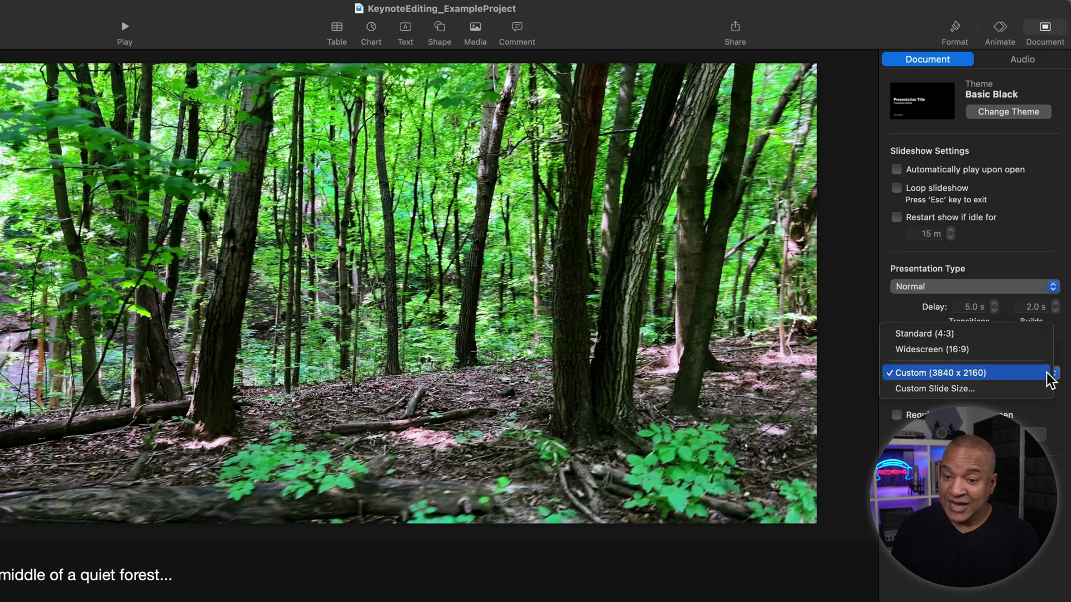
click(938, 390)
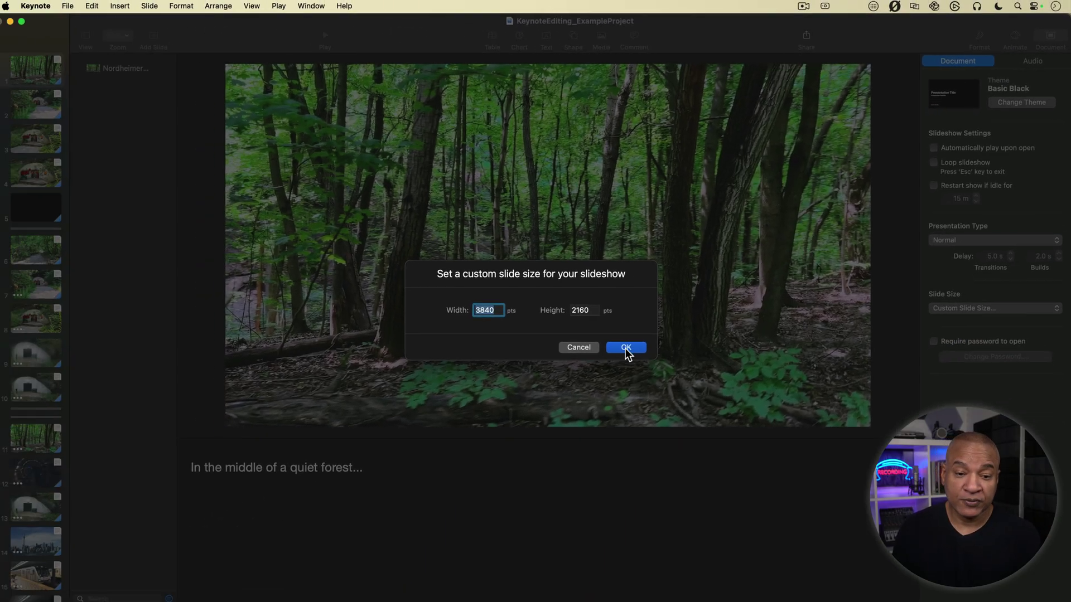
click(631, 346)
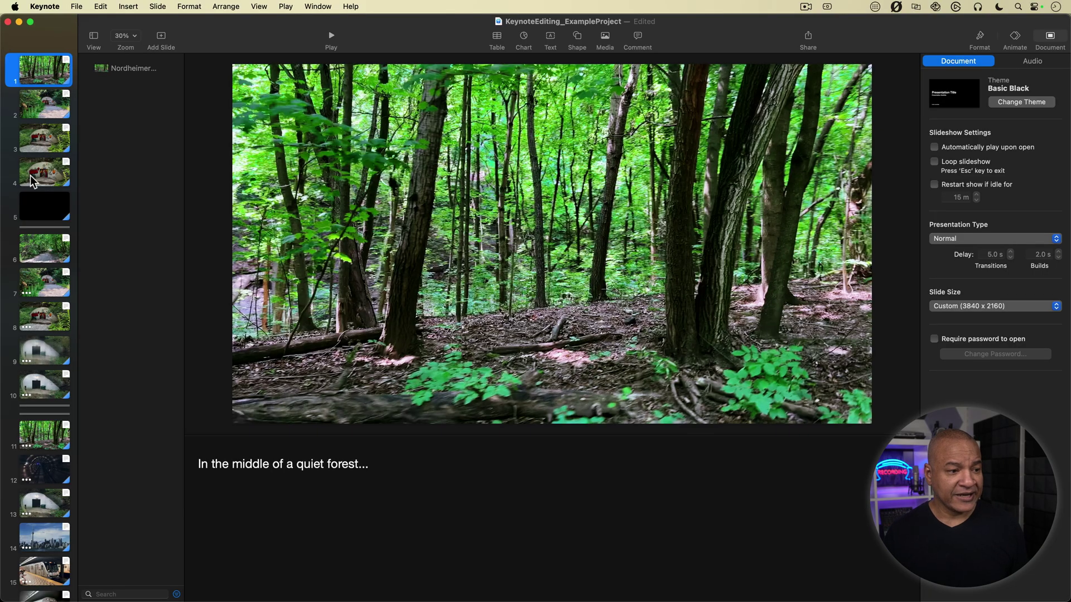
Look at slide 6, return to the first slide and open the audio recorder for it.
click(33, 248)
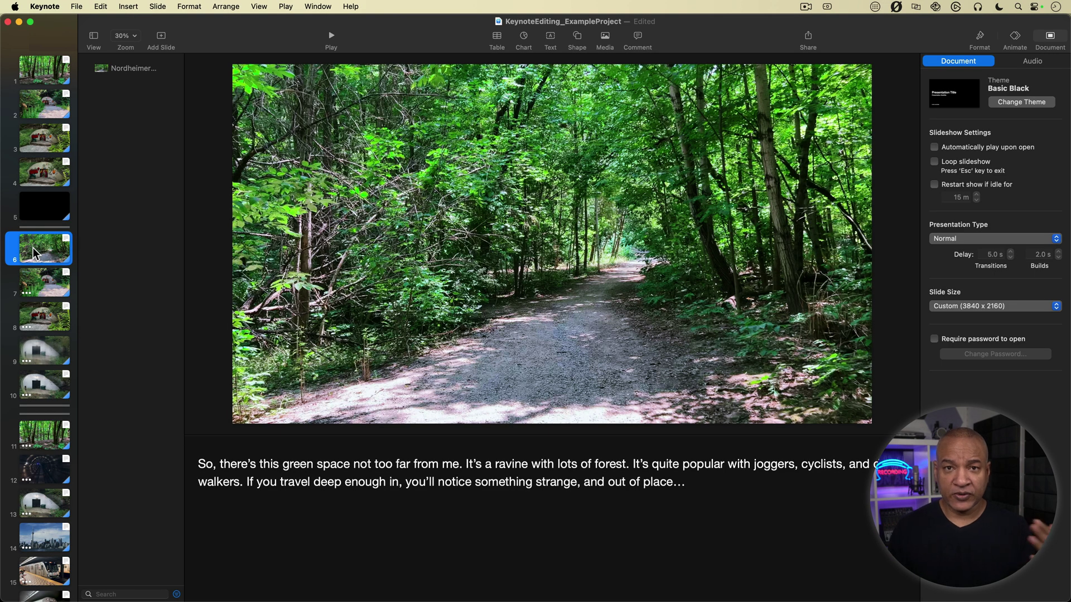
click(32, 71)
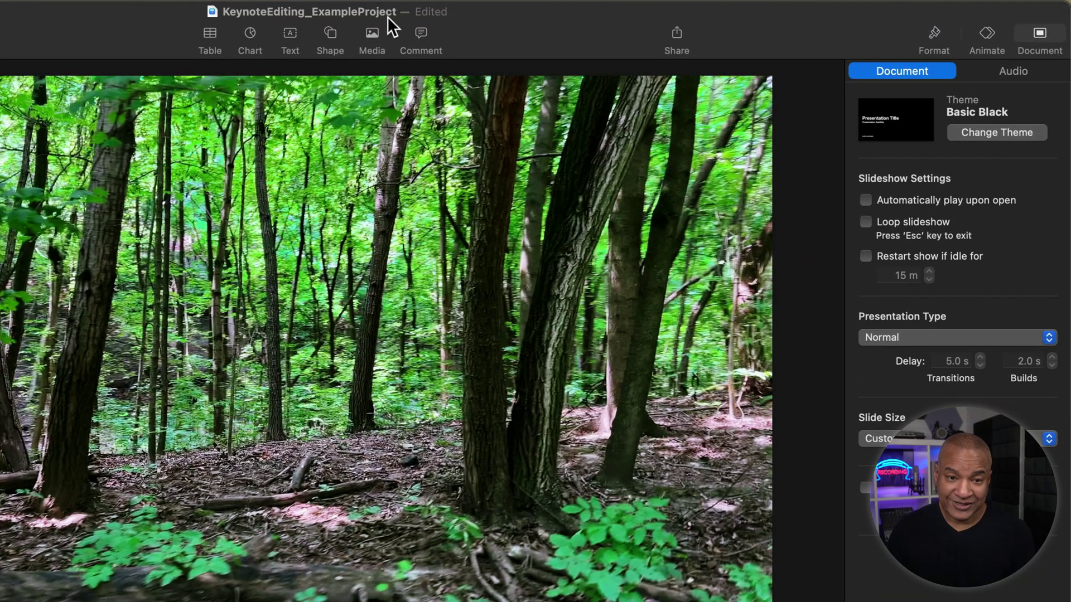
click(371, 36)
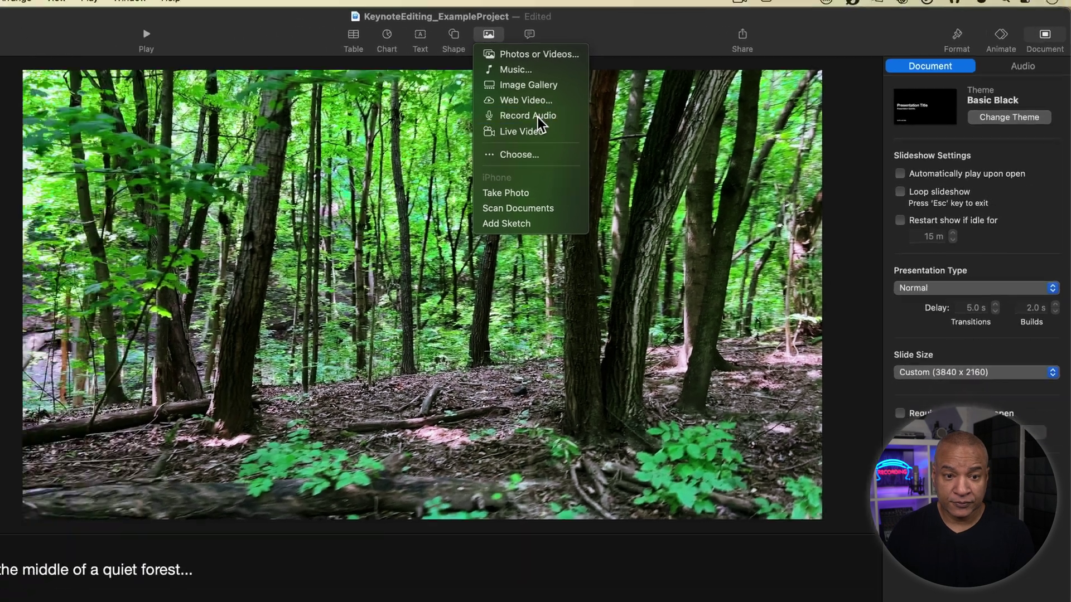
click(438, 131)
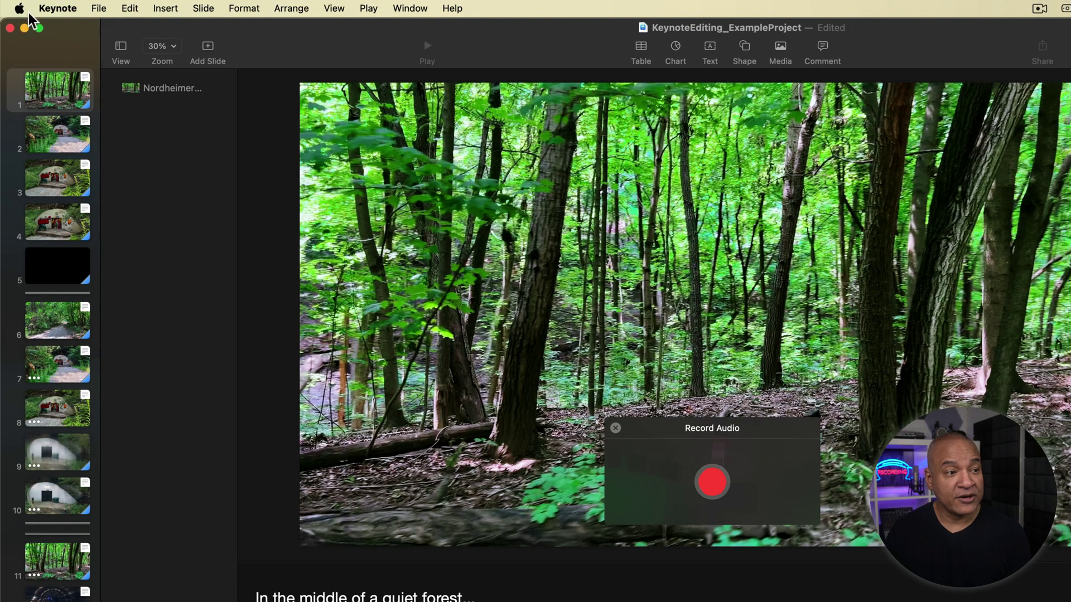
Switch to System Settings, check which microphone is chosen as the Mac's sound input, and close the settings.
click(20, 9)
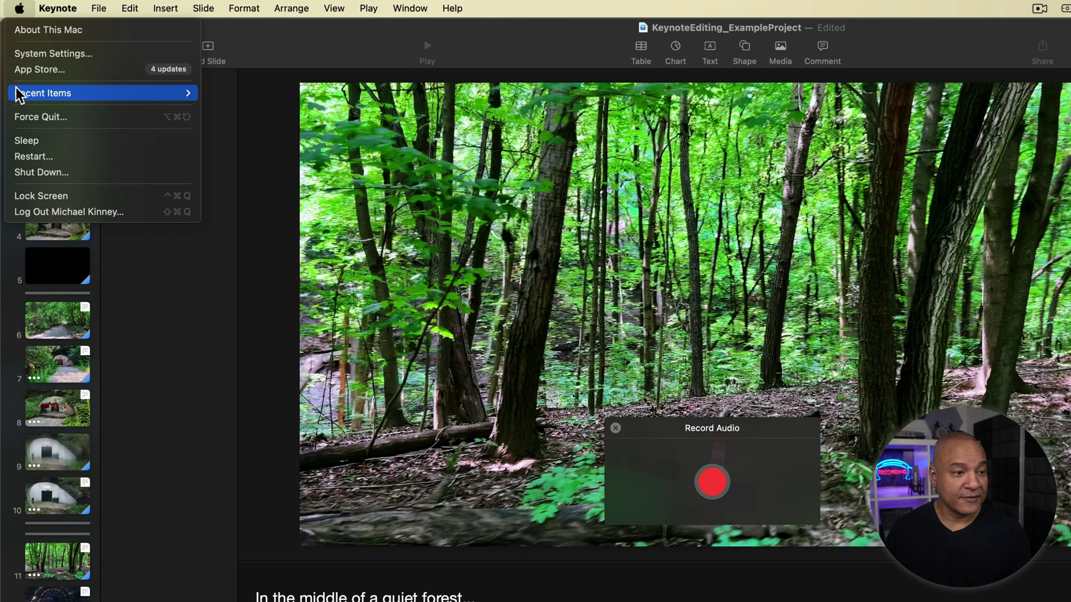
click(64, 55)
scroll(451, 306, down, 5)
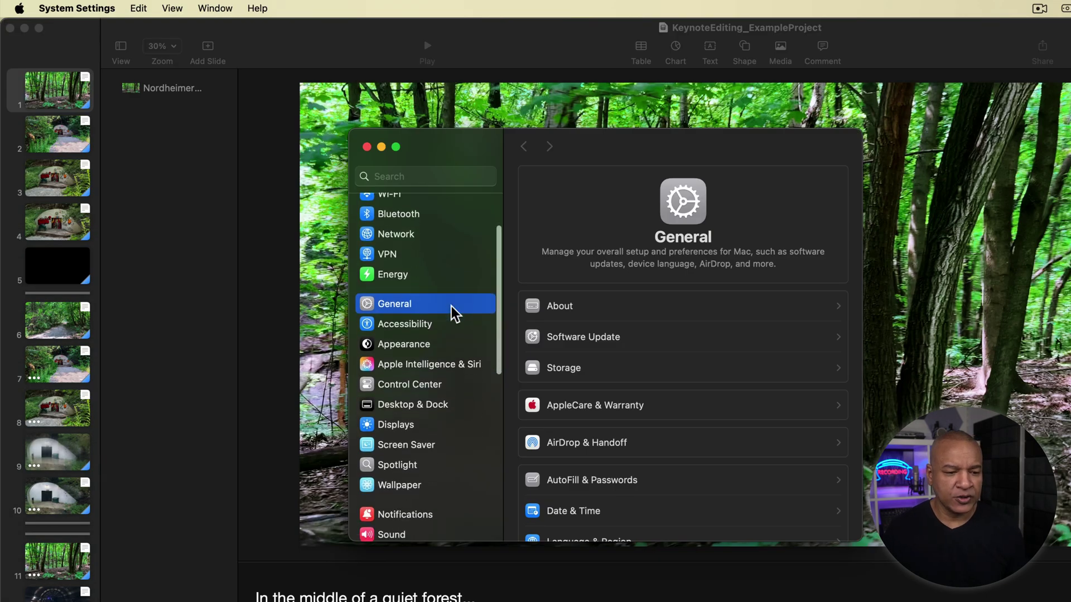
click(369, 413)
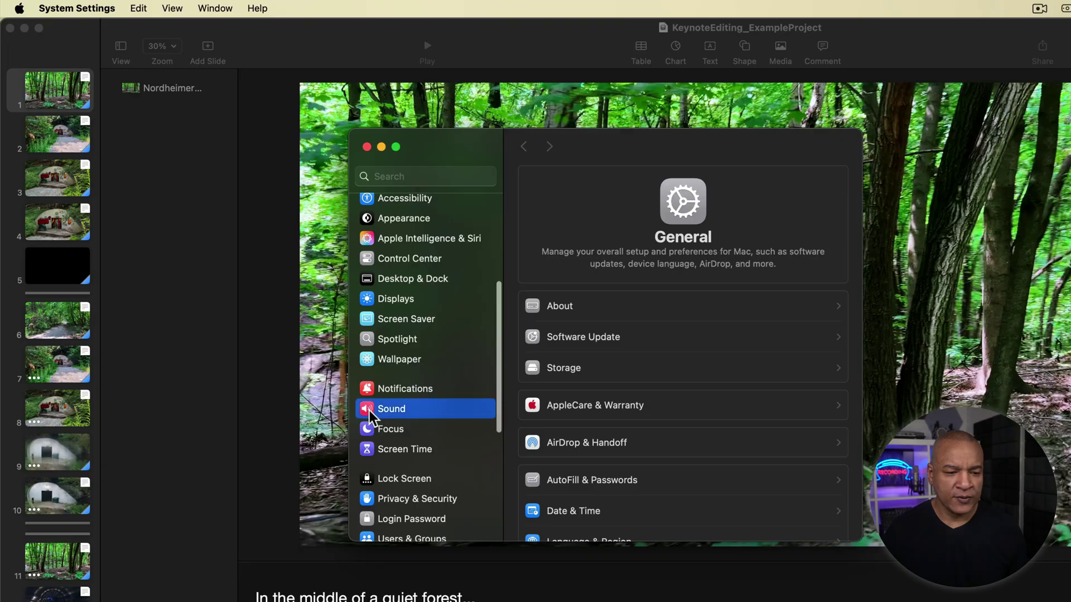
scroll(747, 354, down, 3)
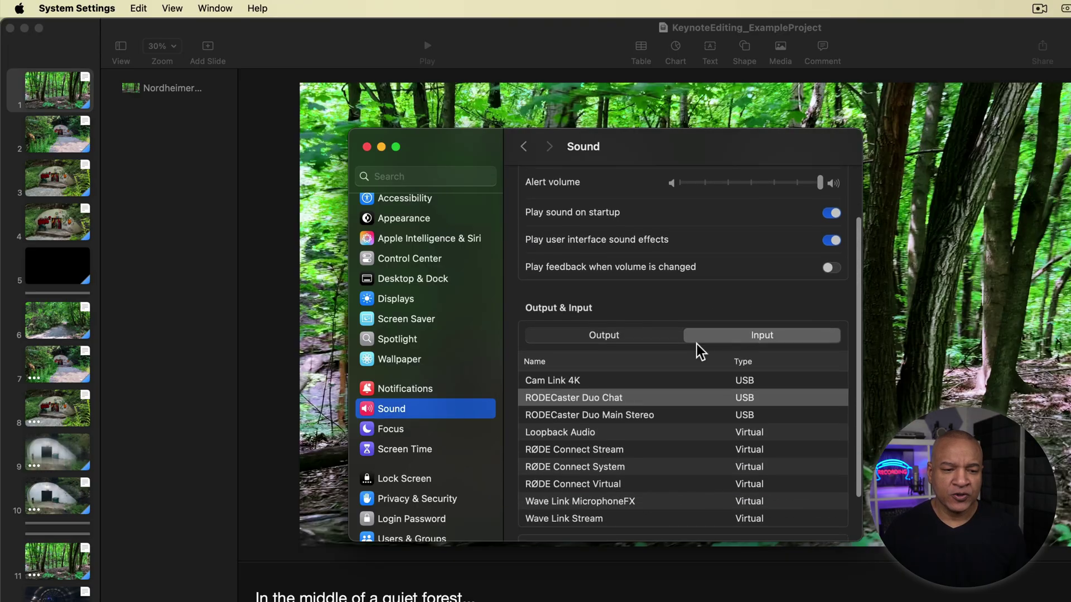
scroll(626, 307, down, 1)
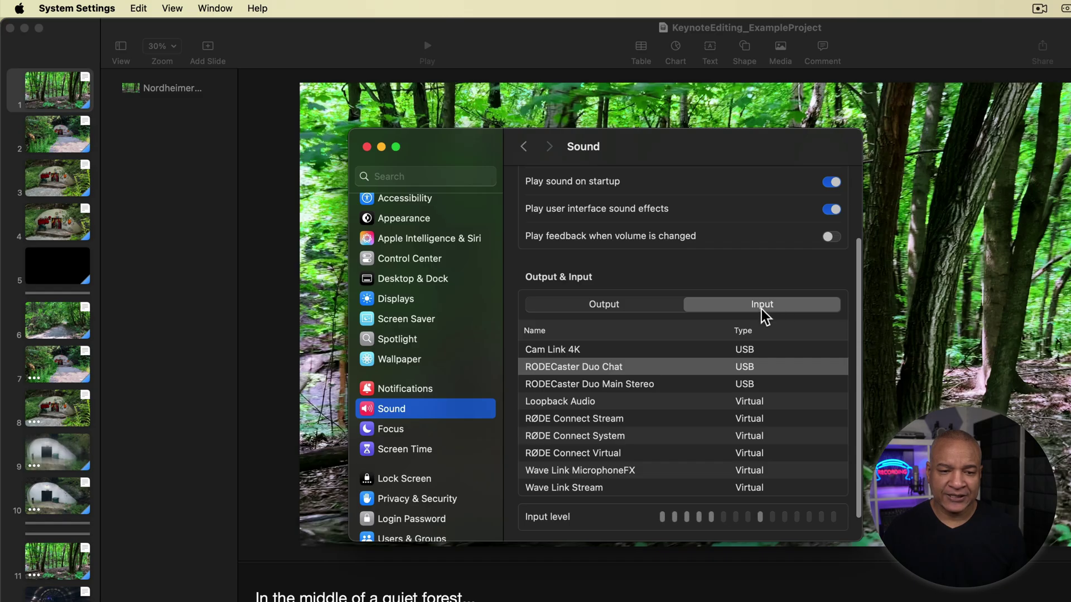
scroll(753, 318, down, 1)
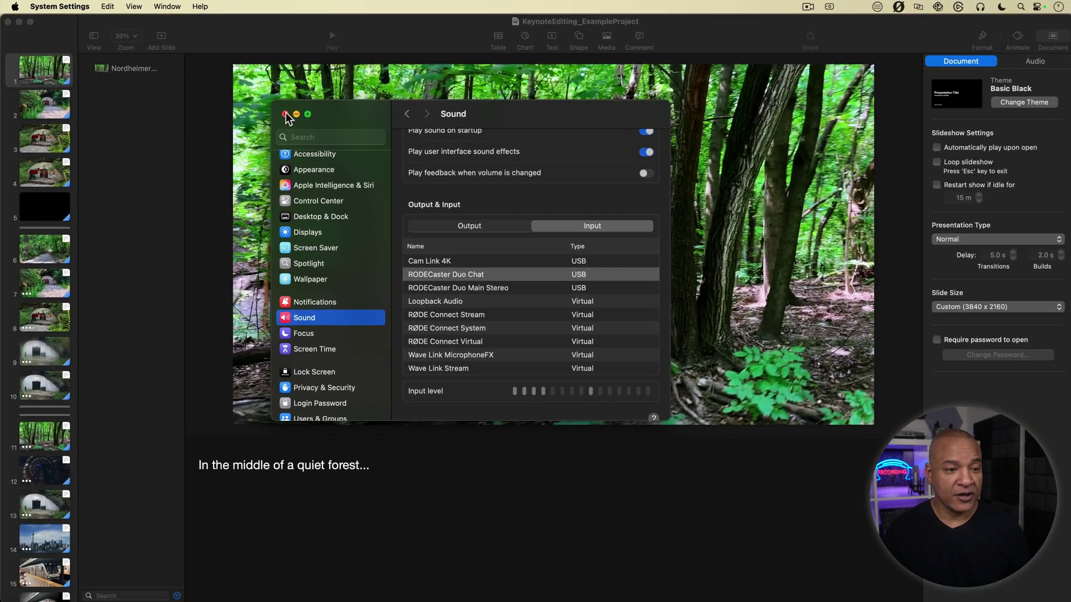
click(284, 114)
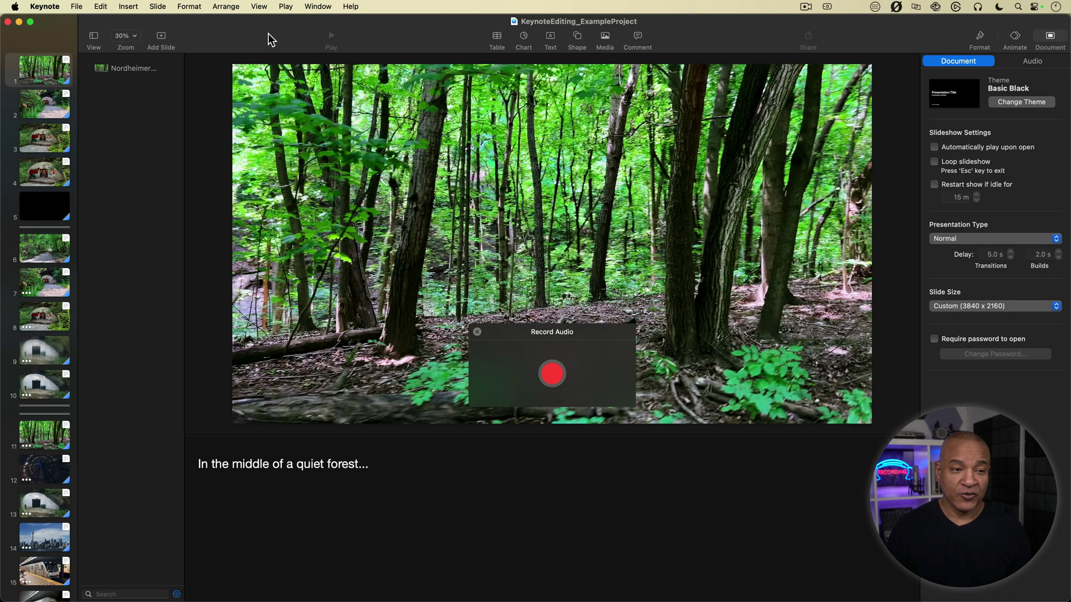
Record about 18 seconds of voice narration for the first slide and preview part of the take.
click(552, 374)
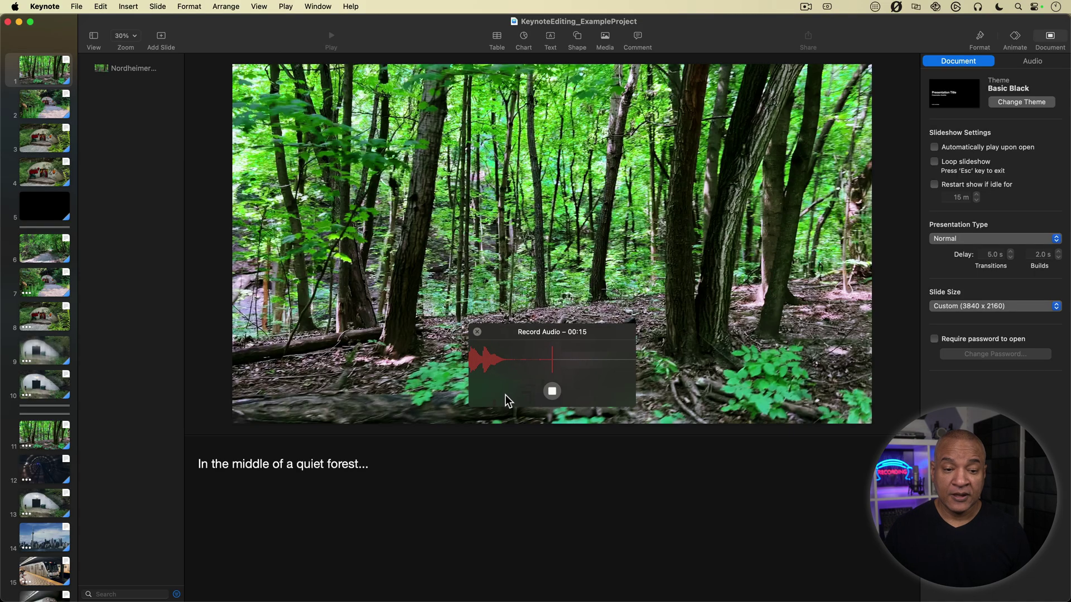
click(554, 391)
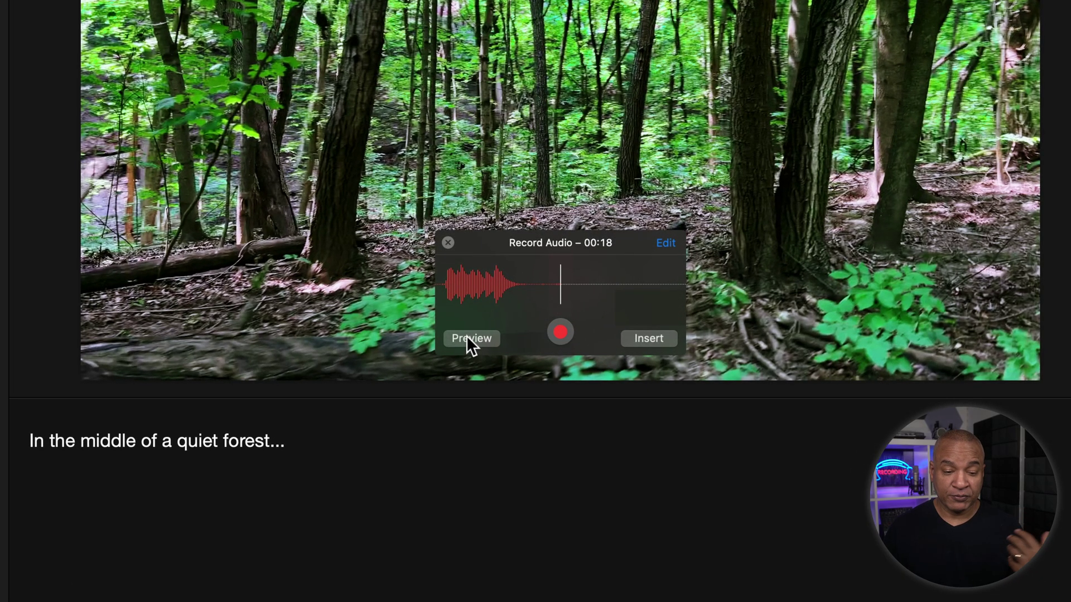
click(466, 336)
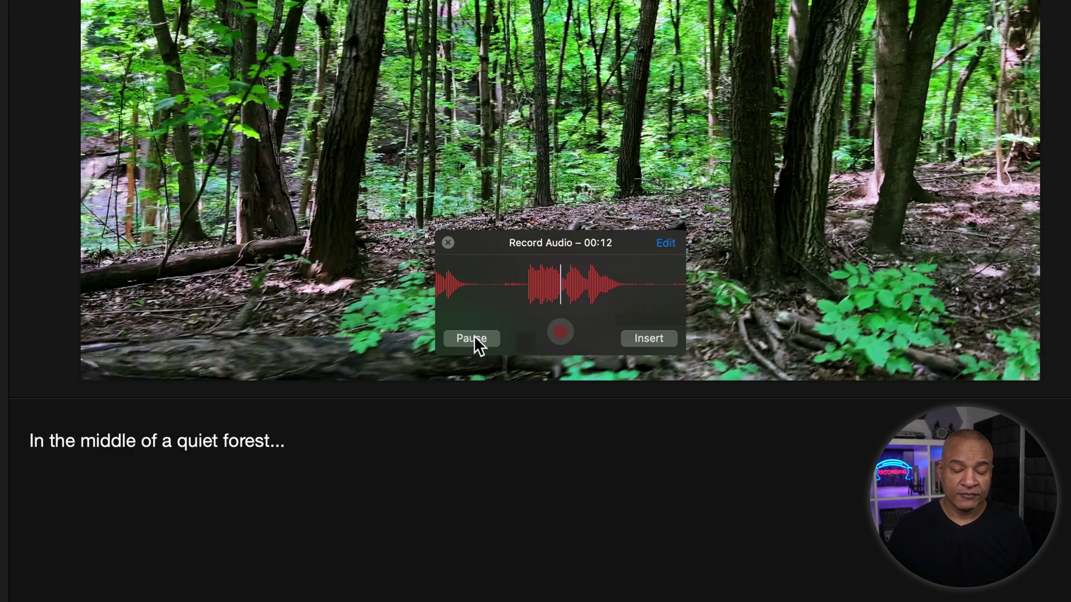
click(474, 337)
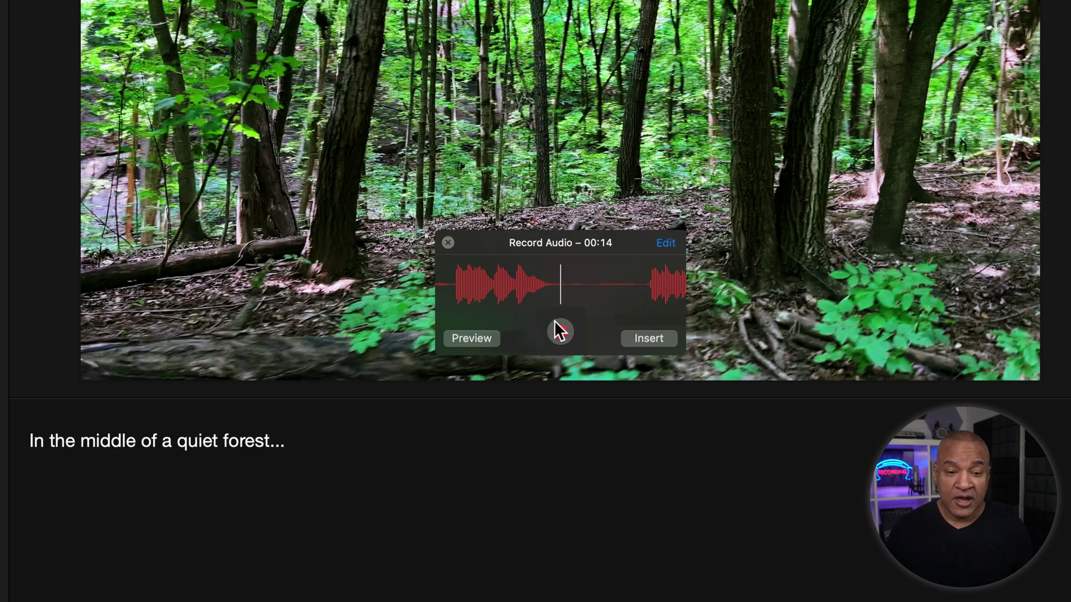
Open the recording for editing, preview its middle part, and place the playhead at the start of the second-to-last spoken passage.
click(670, 244)
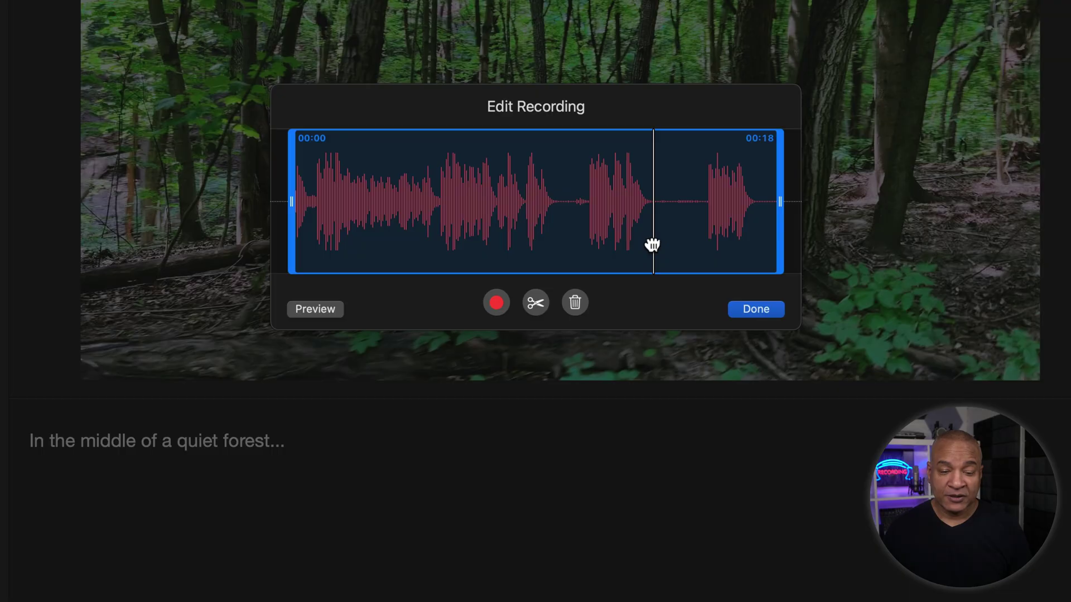
drag(653, 244, 446, 253)
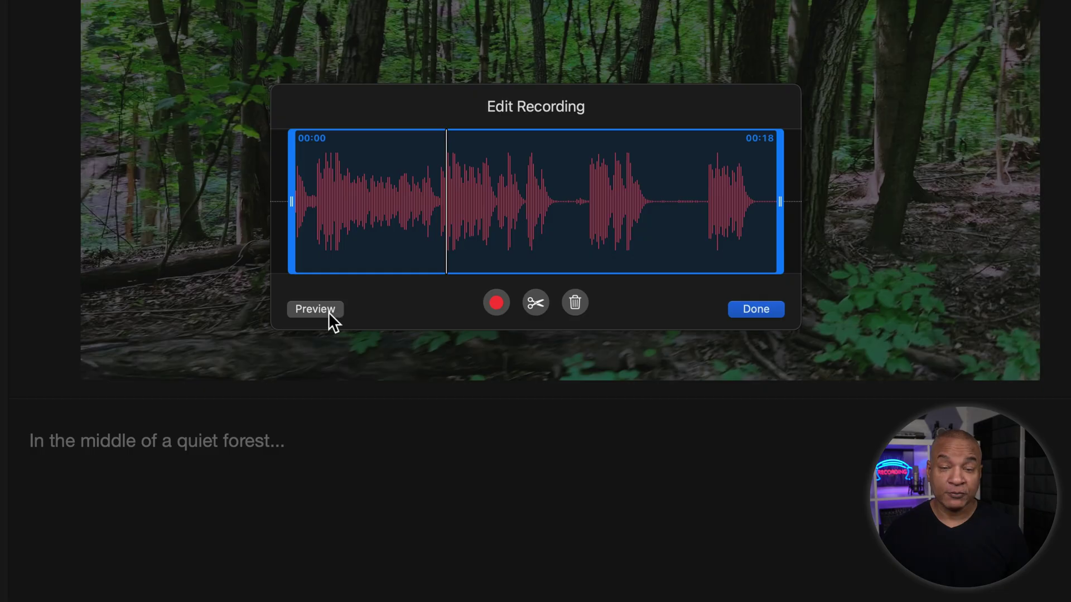
click(320, 311)
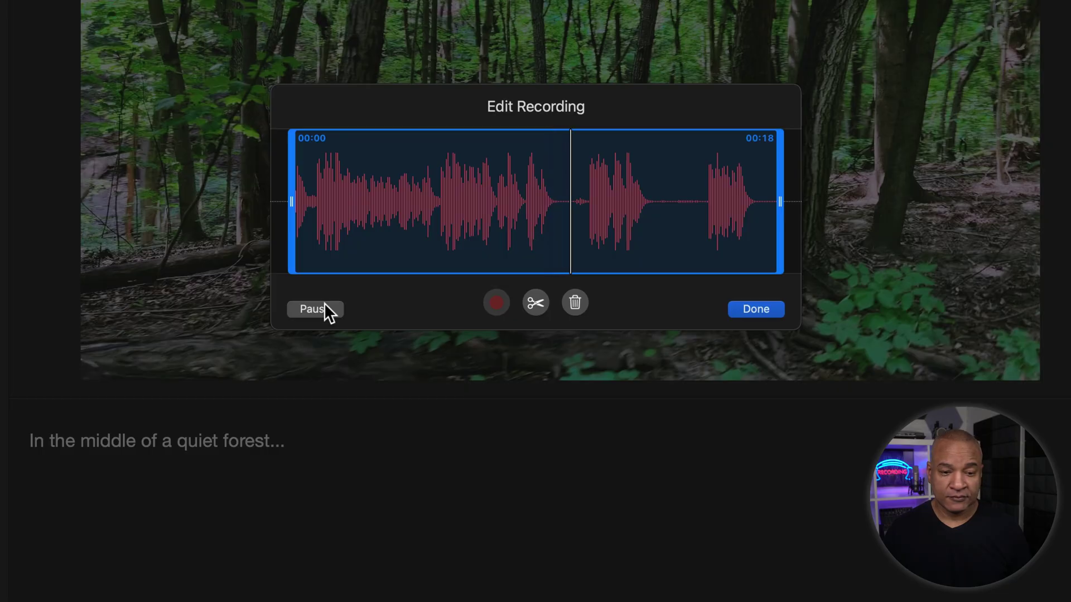
click(324, 304)
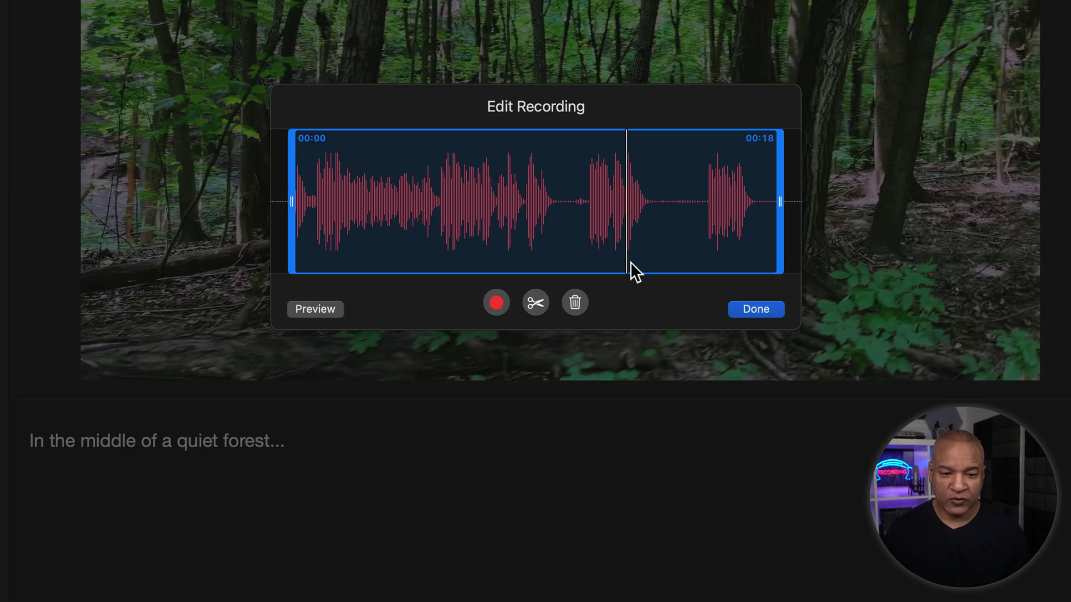
drag(624, 262, 586, 271)
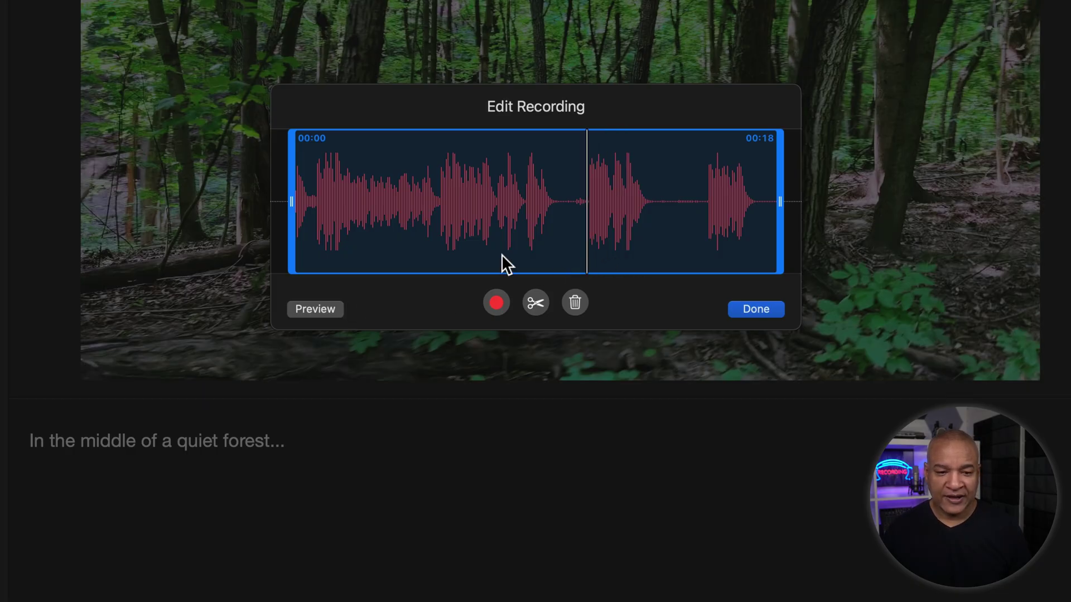
Narrow the recording's selection to the passage from 00:11 to 00:14, previewing it to check the boundaries.
drag(292, 205, 583, 235)
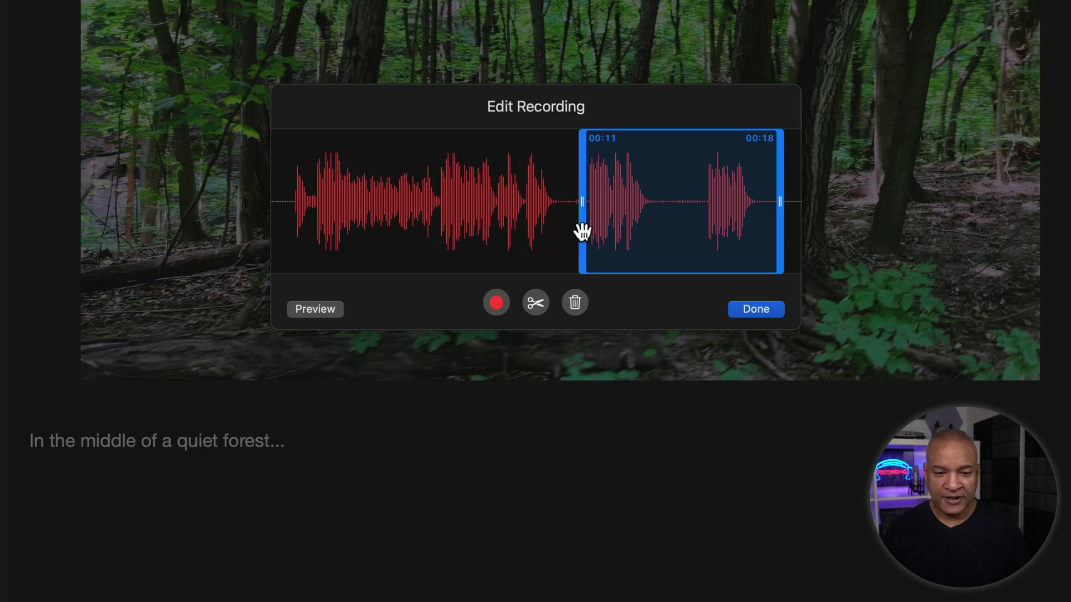
click(313, 307)
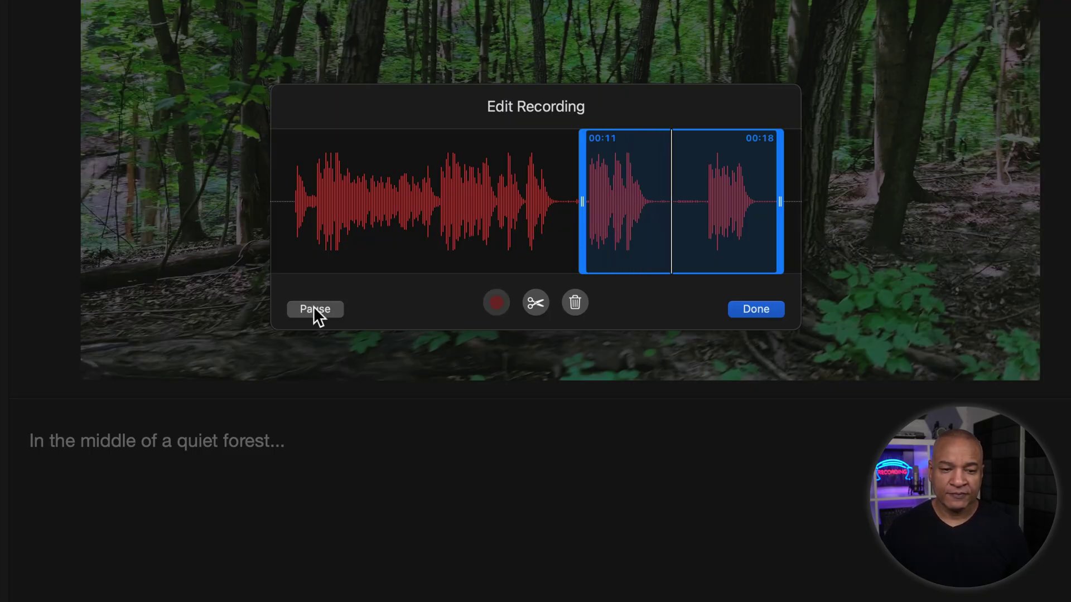
click(314, 308)
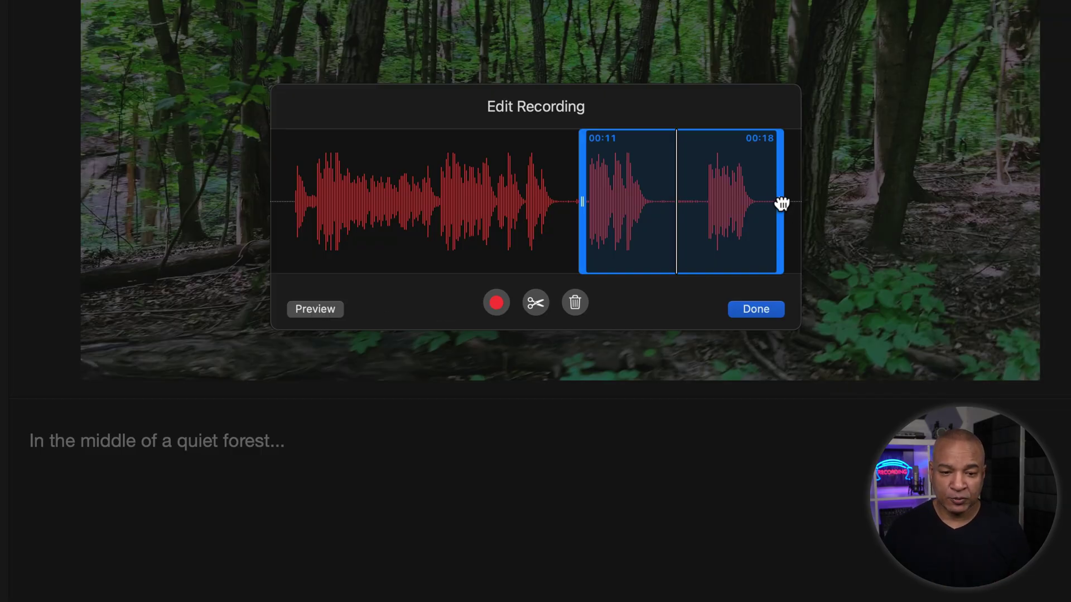
drag(782, 204, 680, 230)
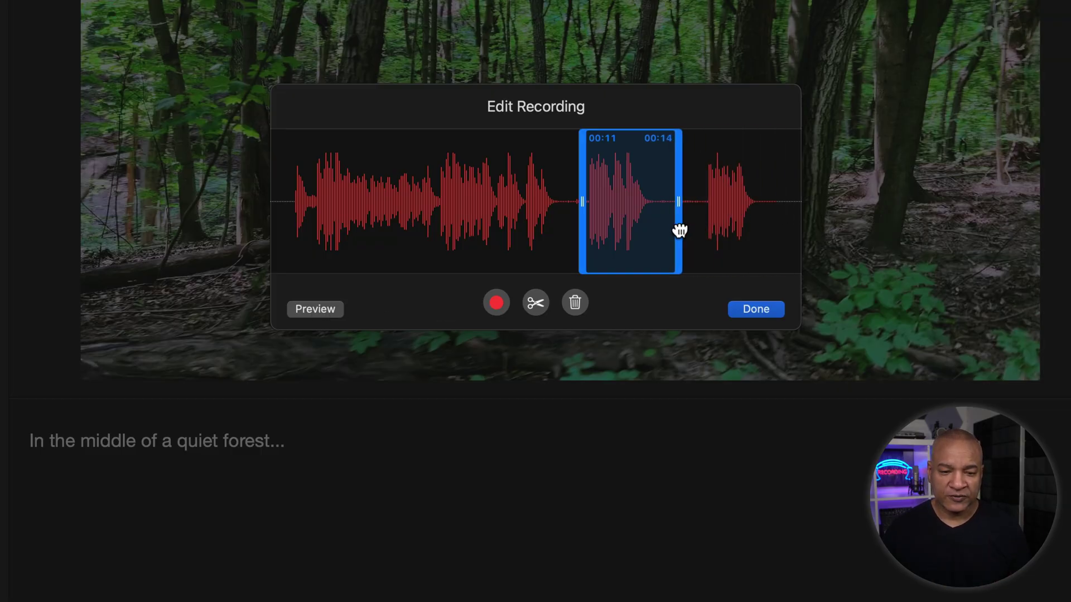
click(318, 308)
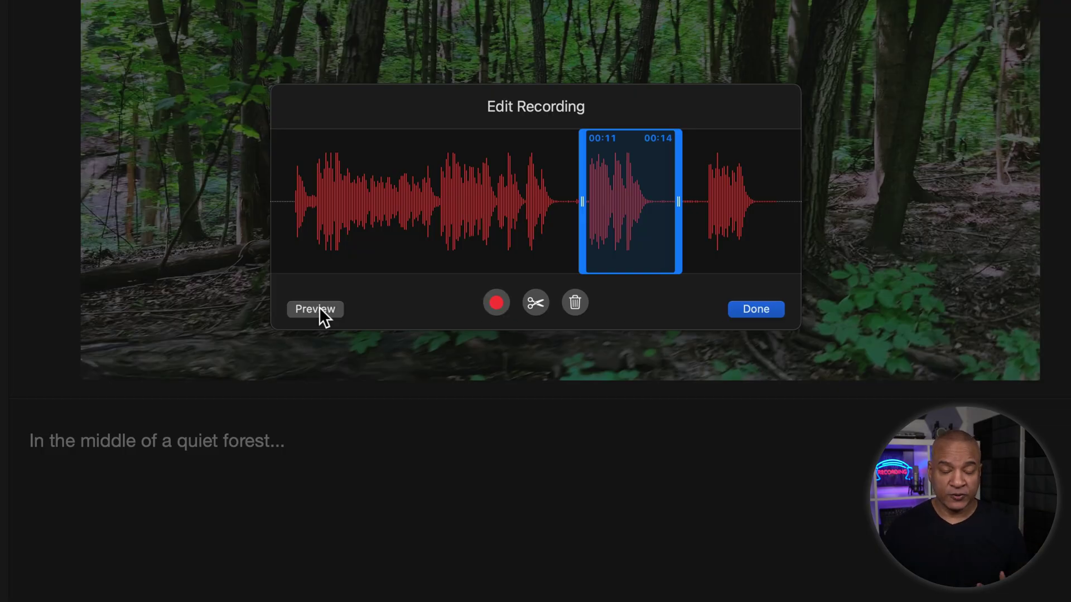
Trim the recording to the selected 00:11 to 00:14 passage, check it with a preview, and finish editing.
click(535, 301)
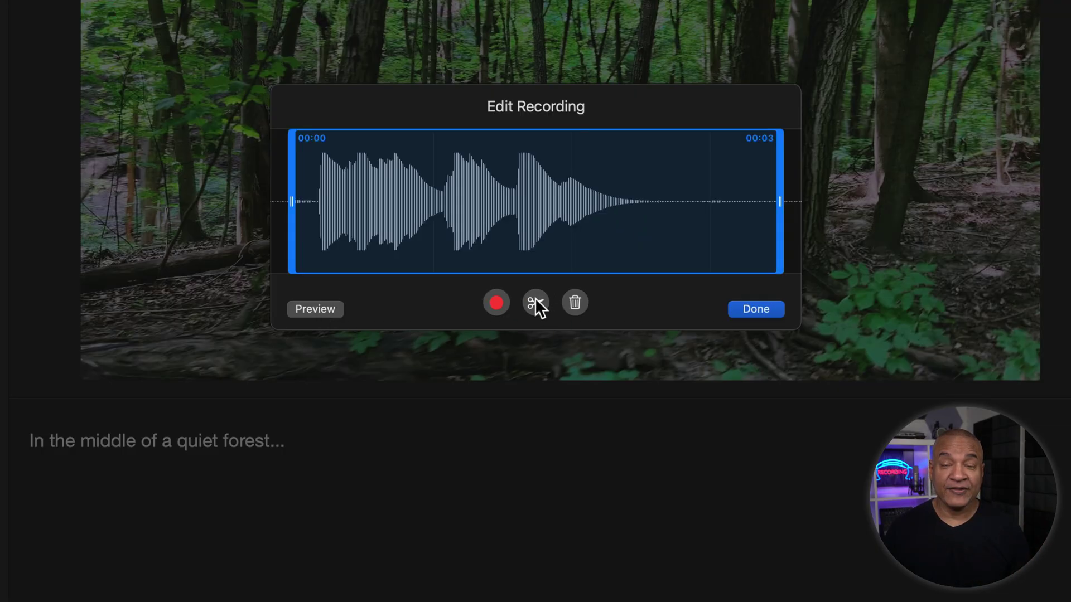
click(316, 309)
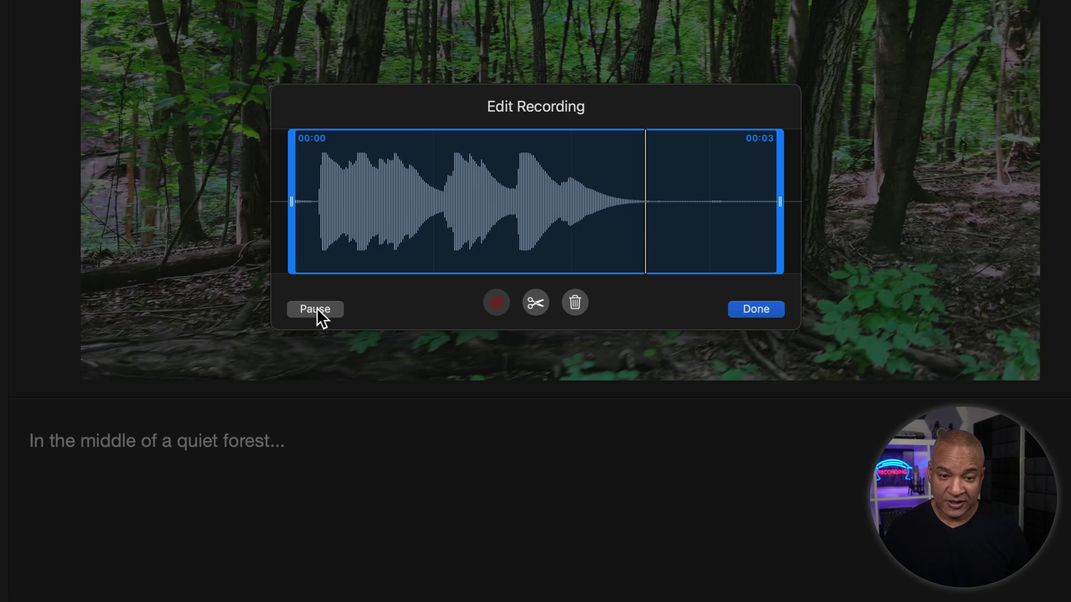
click(317, 308)
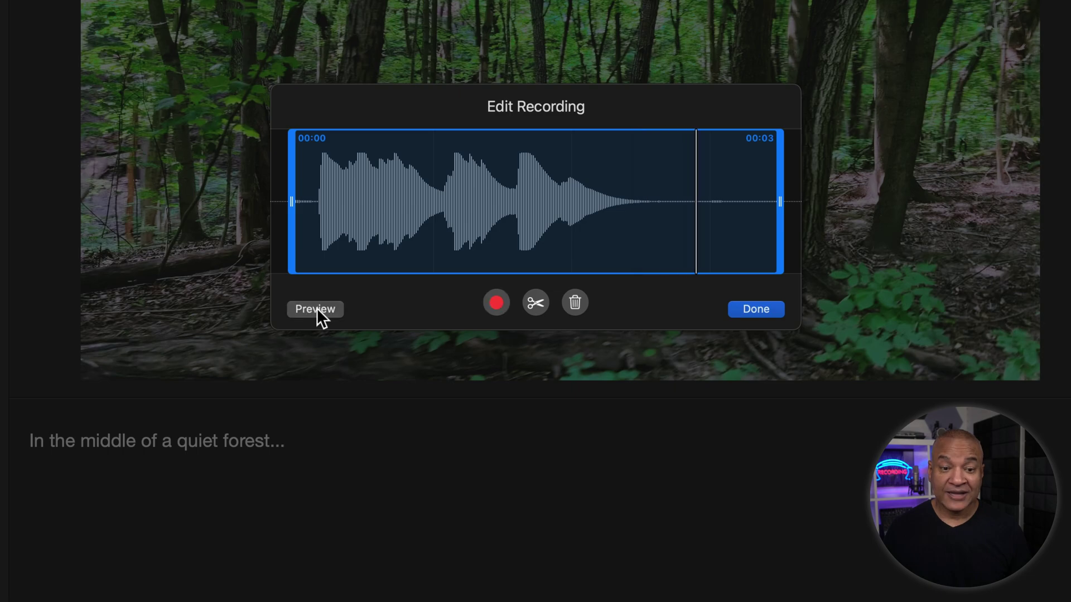
click(757, 309)
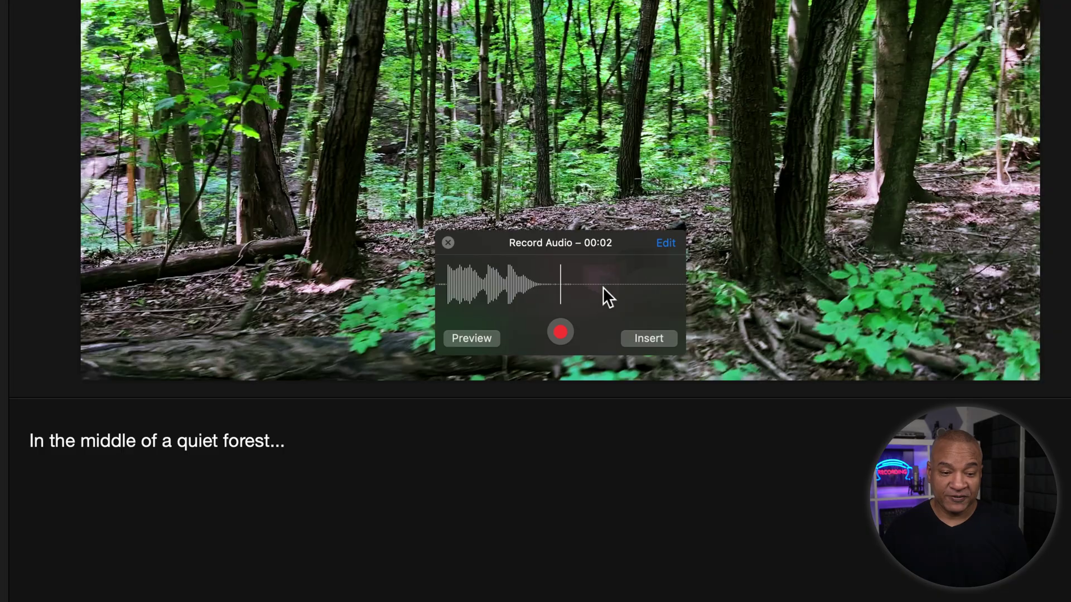
Insert the trimmed narration into the first slide and place its audio icon just outside the slide's left edge.
scroll(607, 294, left, 5)
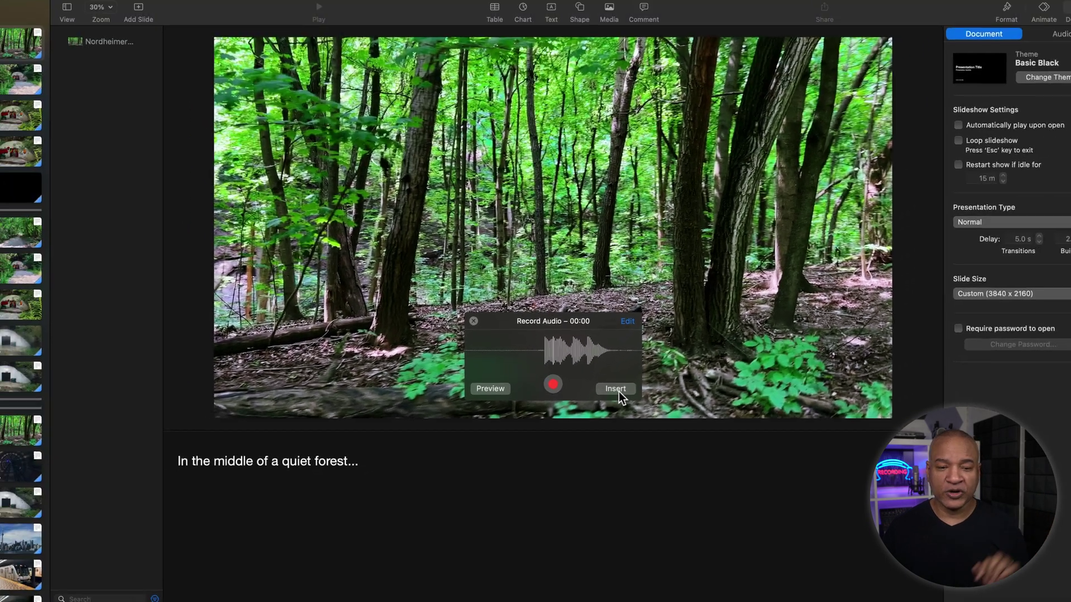
click(615, 389)
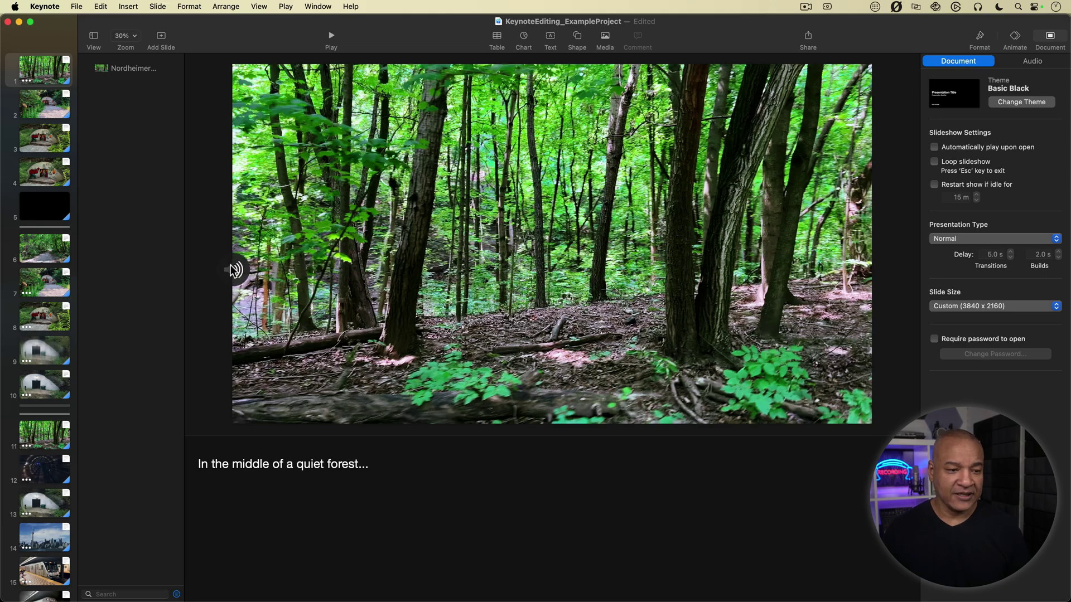
click(207, 266)
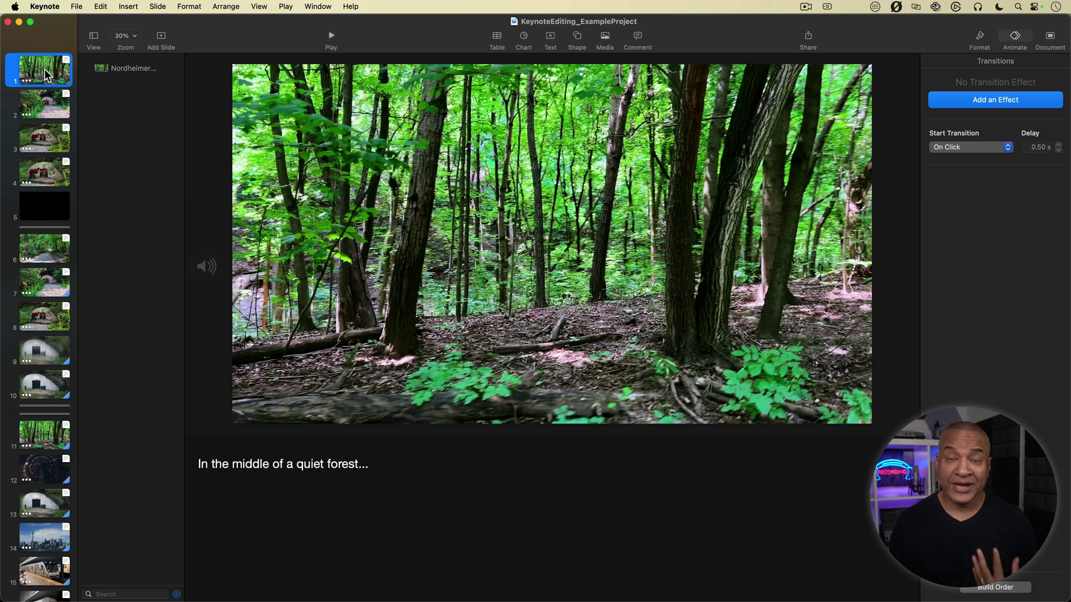
Look through the second and third slides, checking their narration, and return to the first slide.
click(38, 103)
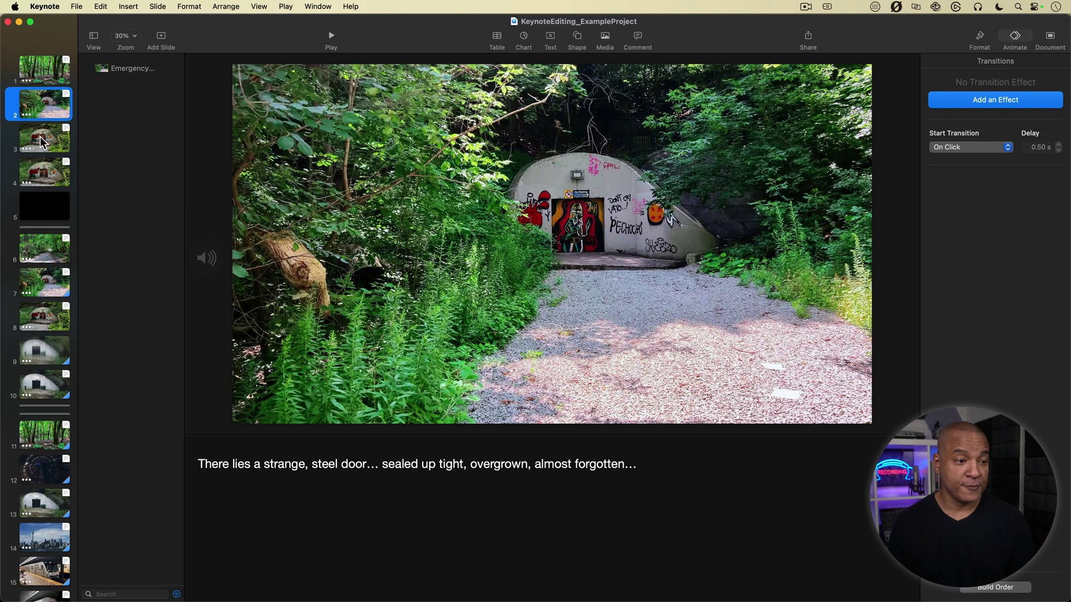
click(41, 141)
click(48, 68)
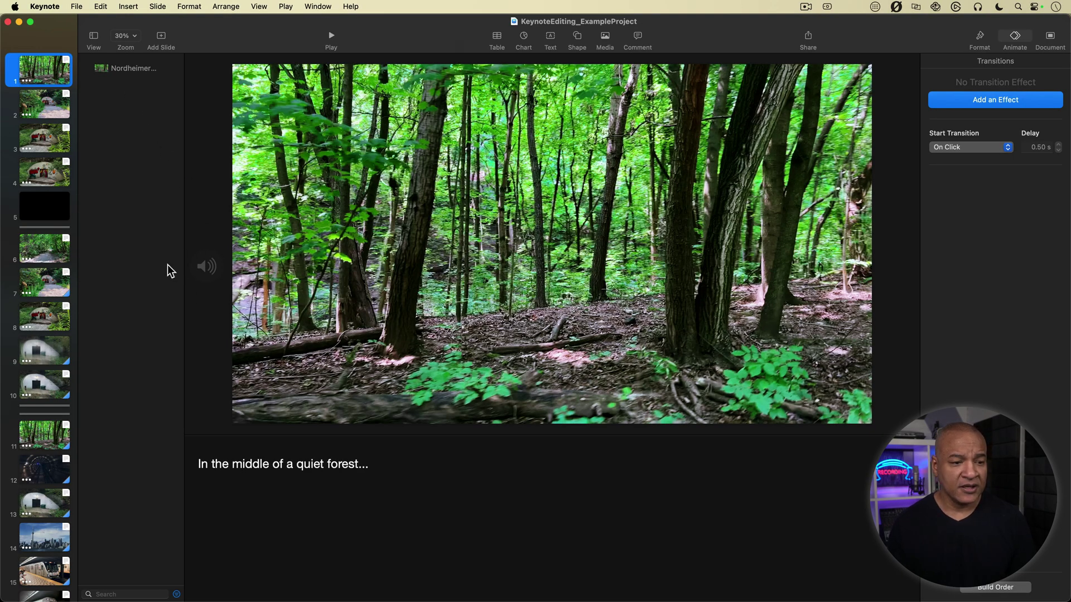
Select the first slide's narration, keep its repeat setting at None, and turn off starting the audio on click.
click(212, 267)
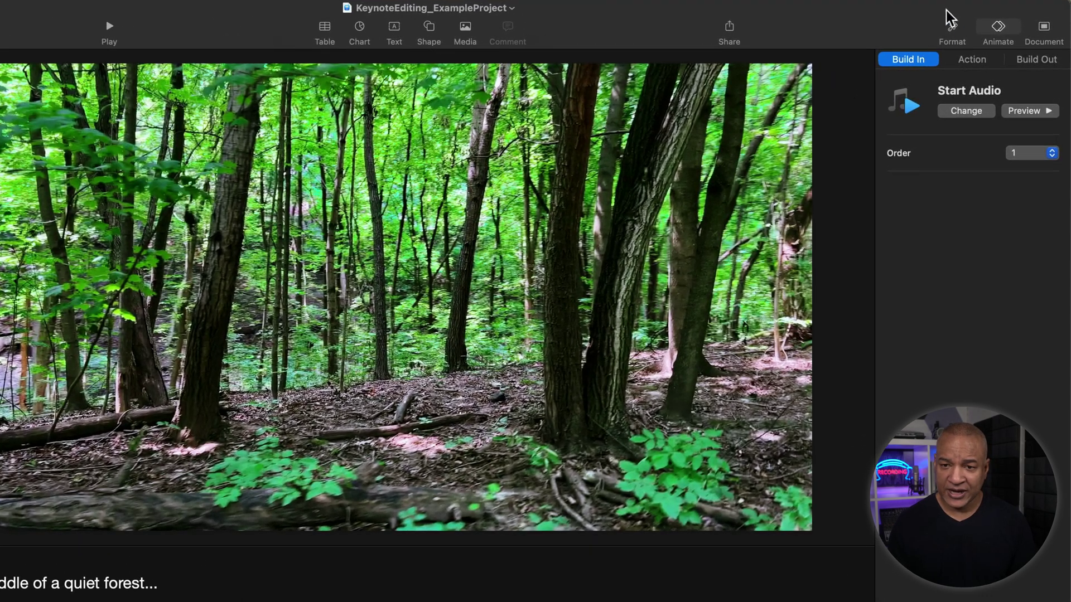
click(952, 26)
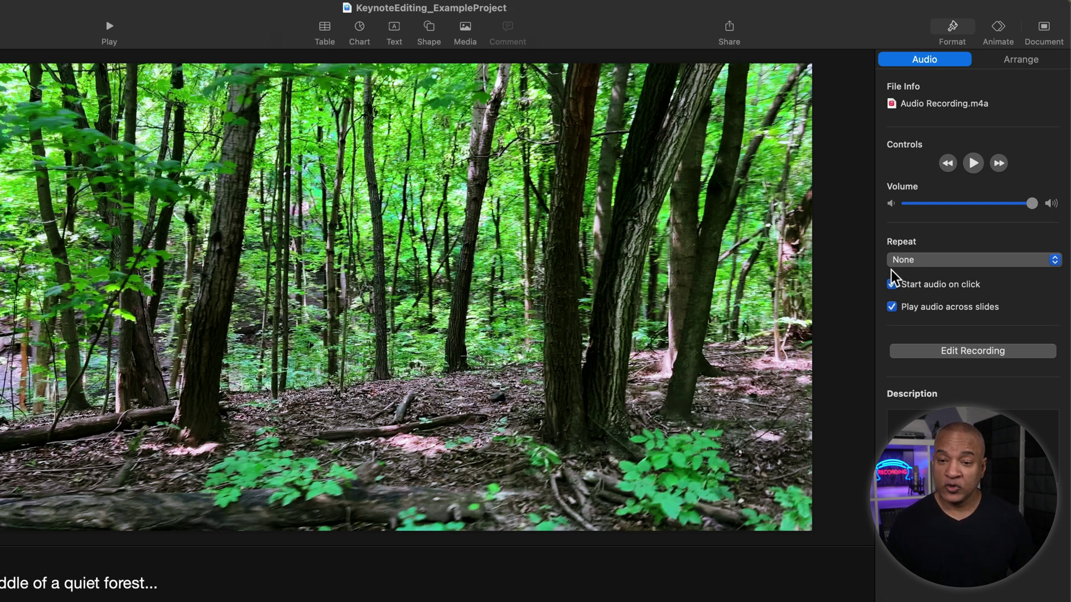
click(936, 259)
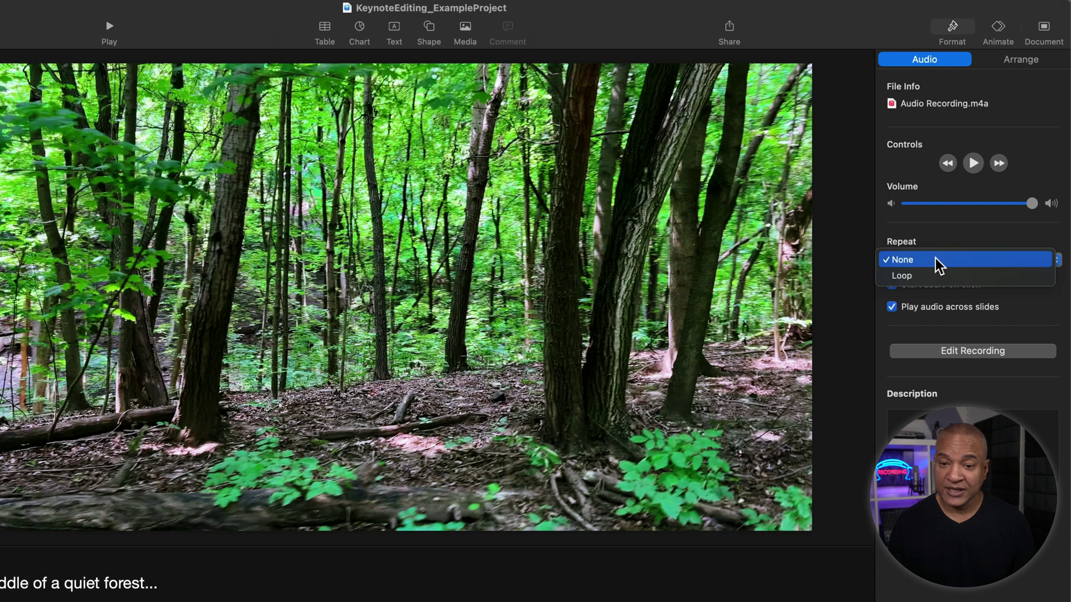
click(903, 260)
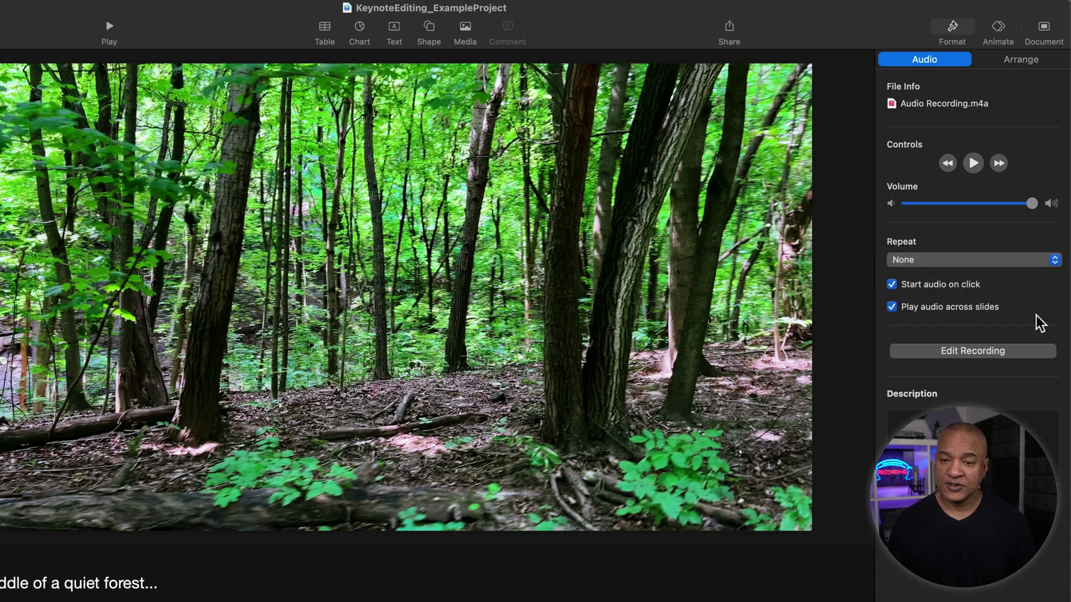
click(893, 285)
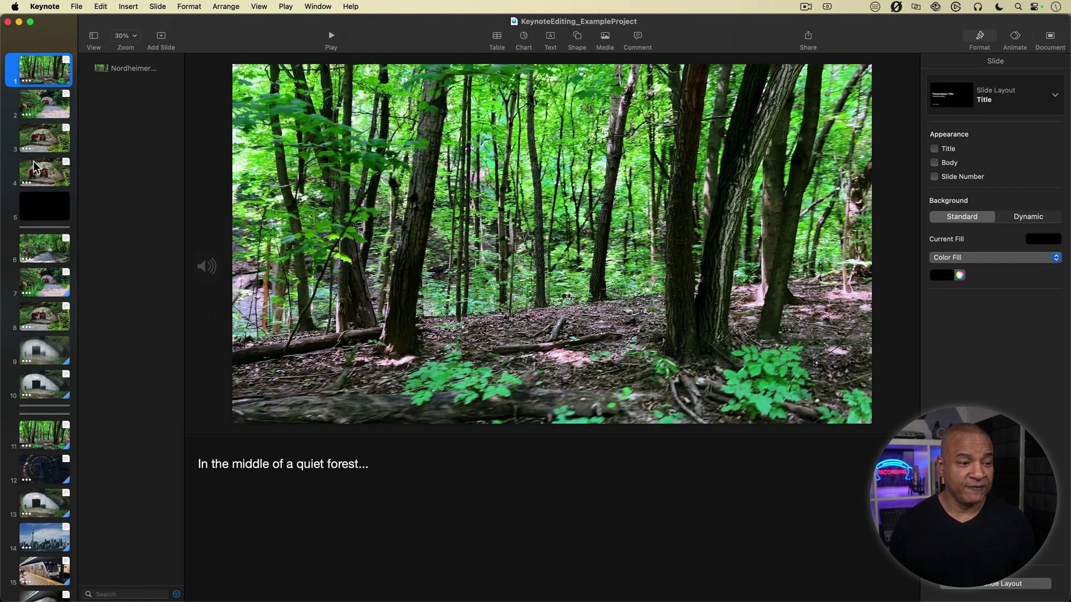
Add the video file VideoNarration_02.mov from the Finder to the empty black slide 5.
click(51, 207)
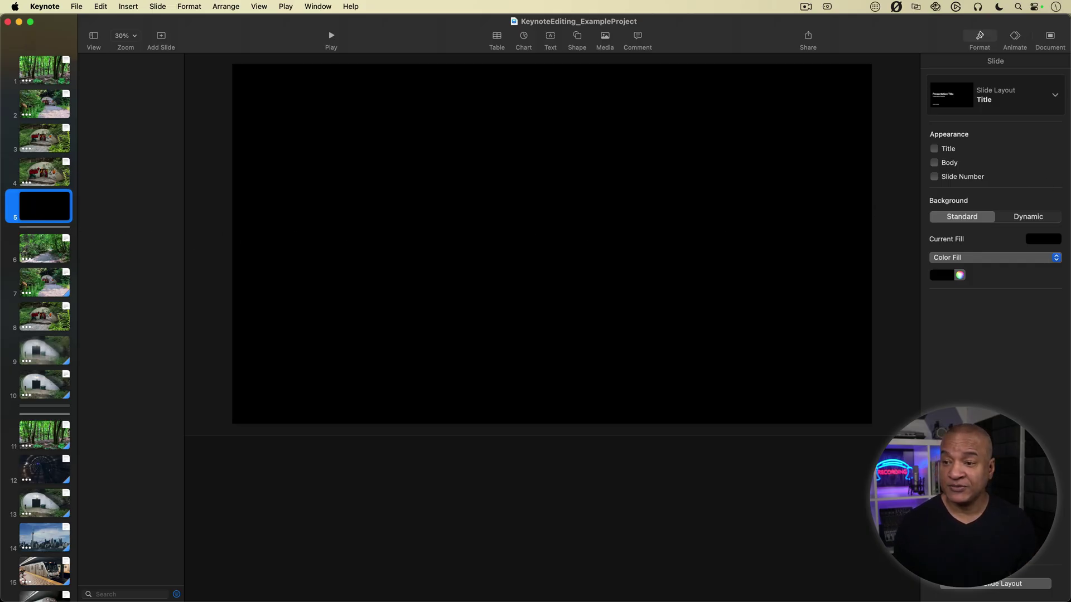
key(super+shift+4)
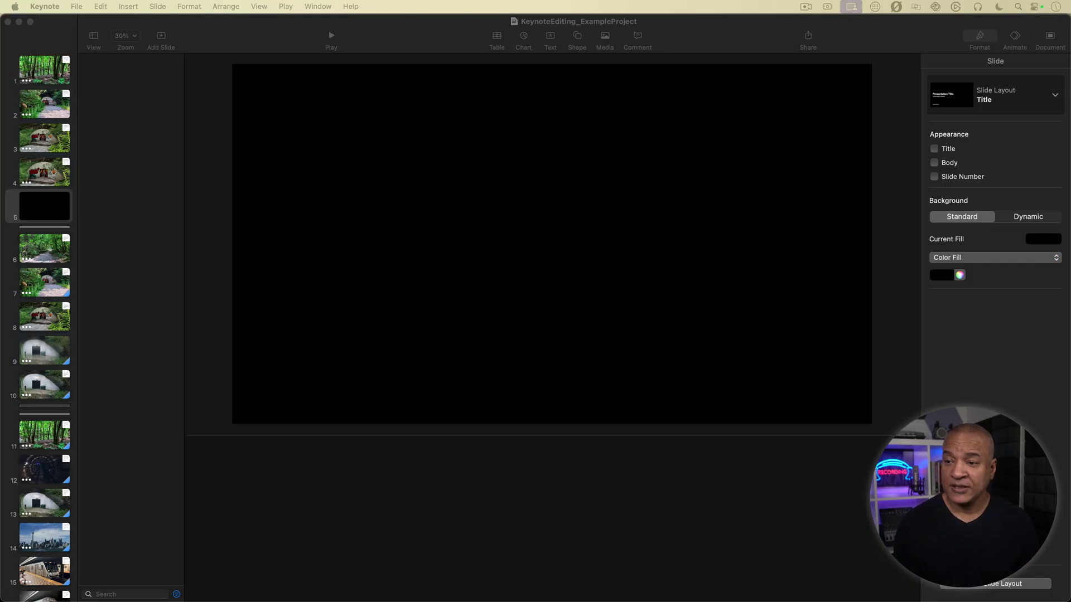
drag(808, 277, 471, 230)
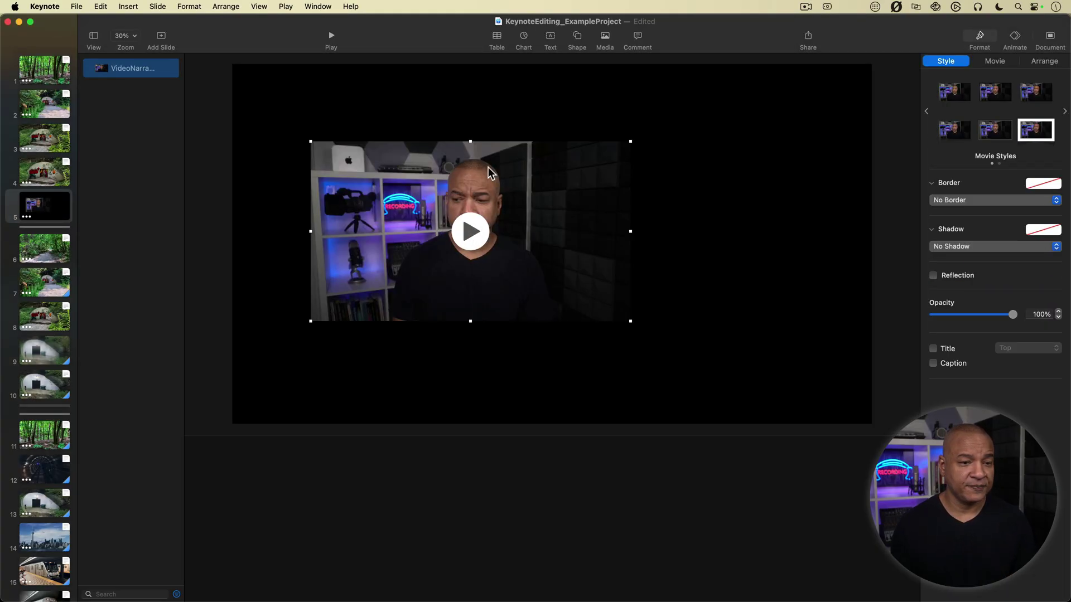
Align the narration video with the slide's upper-left corner and enlarge it to fill the whole slide.
drag(546, 195, 467, 126)
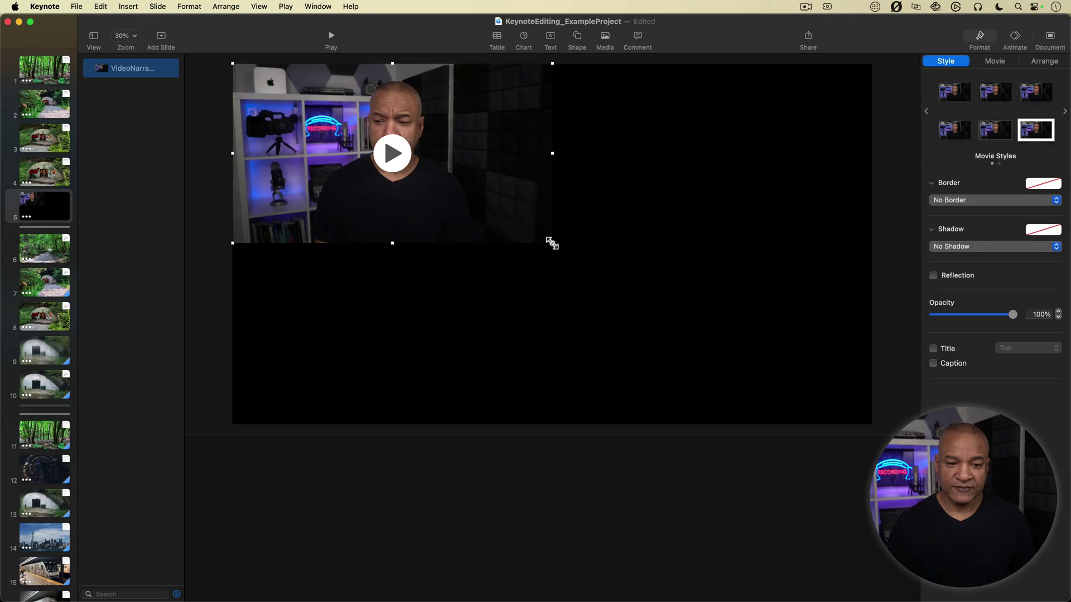
drag(552, 243, 884, 403)
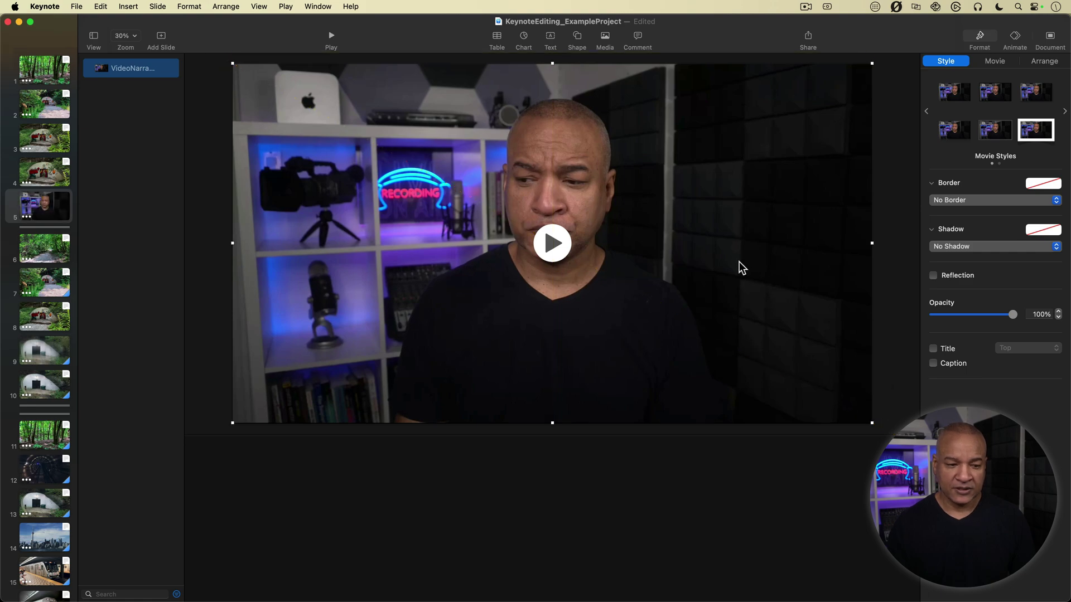
drag(739, 264, 738, 263)
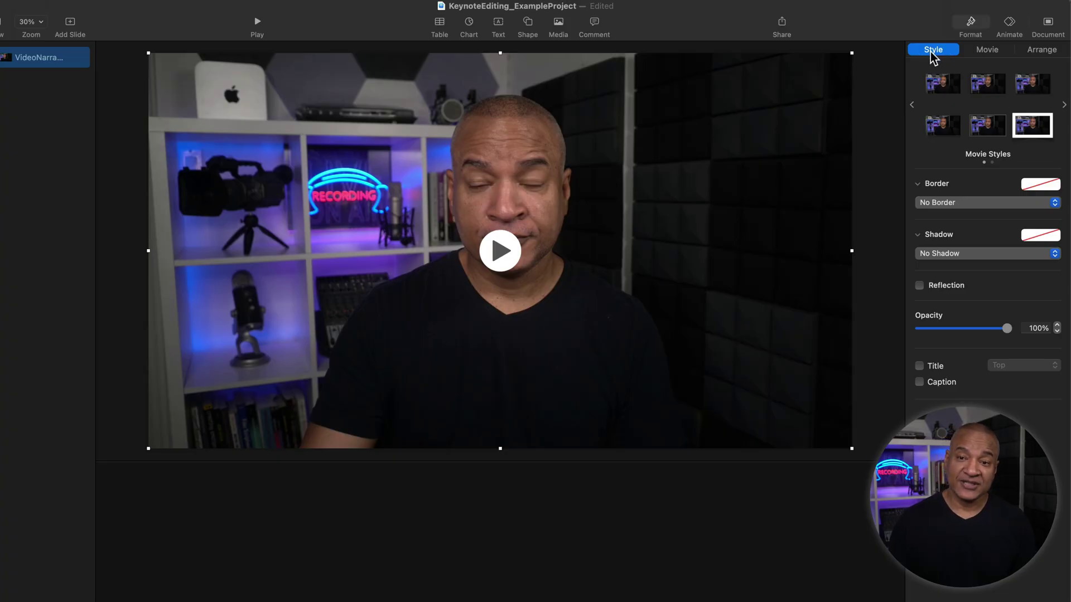
Trim the narration video to run from 00:00:24.694 to 00:00:30.881 and play back the trimmed section.
click(991, 50)
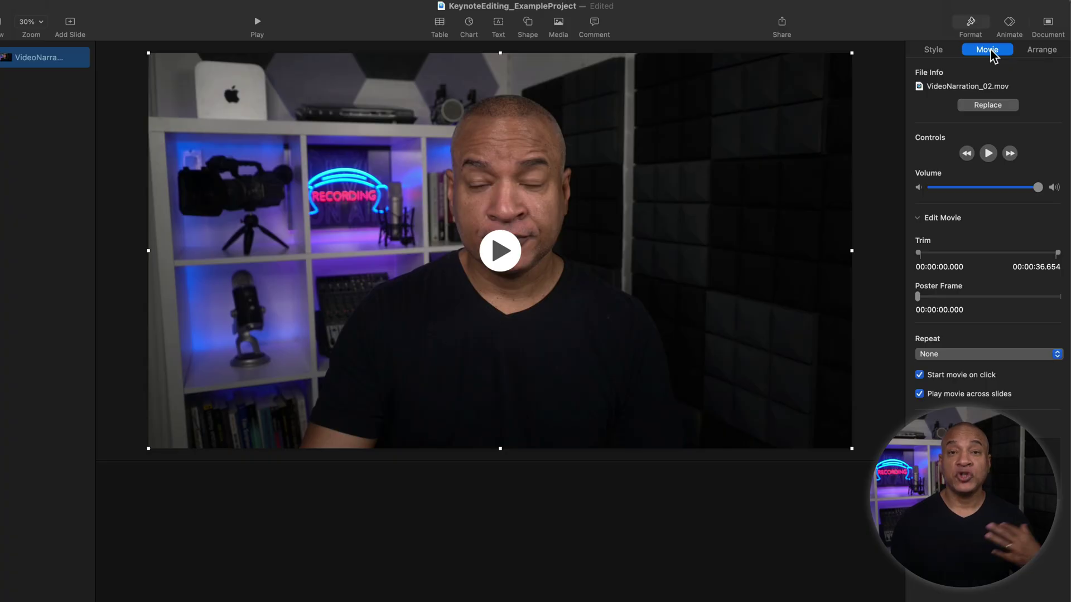
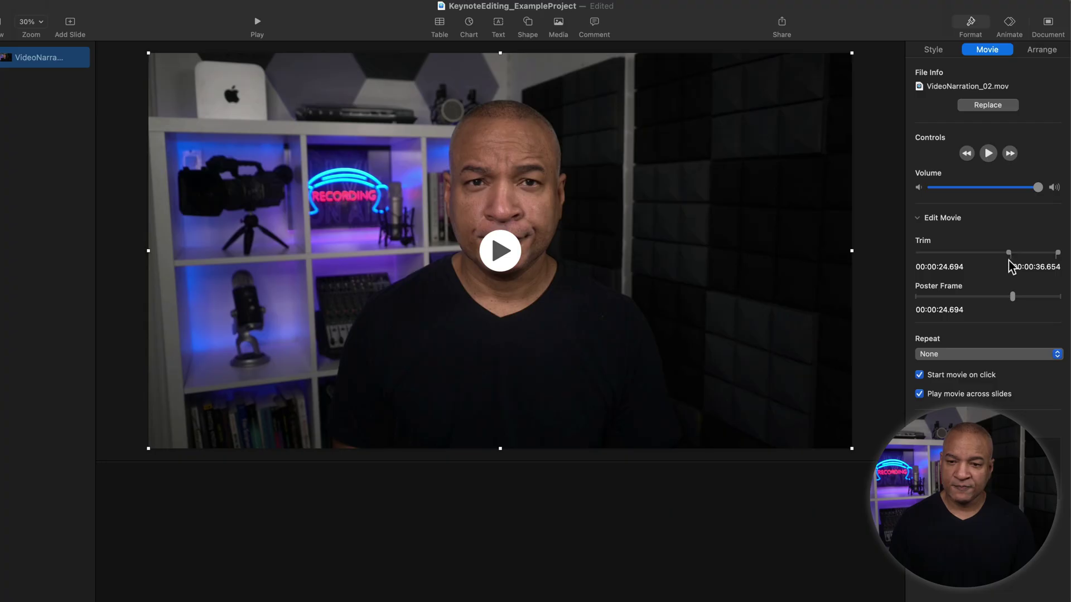
mouse_move(1057, 254)
mouse_down()
mouse_move(1018, 258)
mouse_move(1037, 258)
mouse_up()
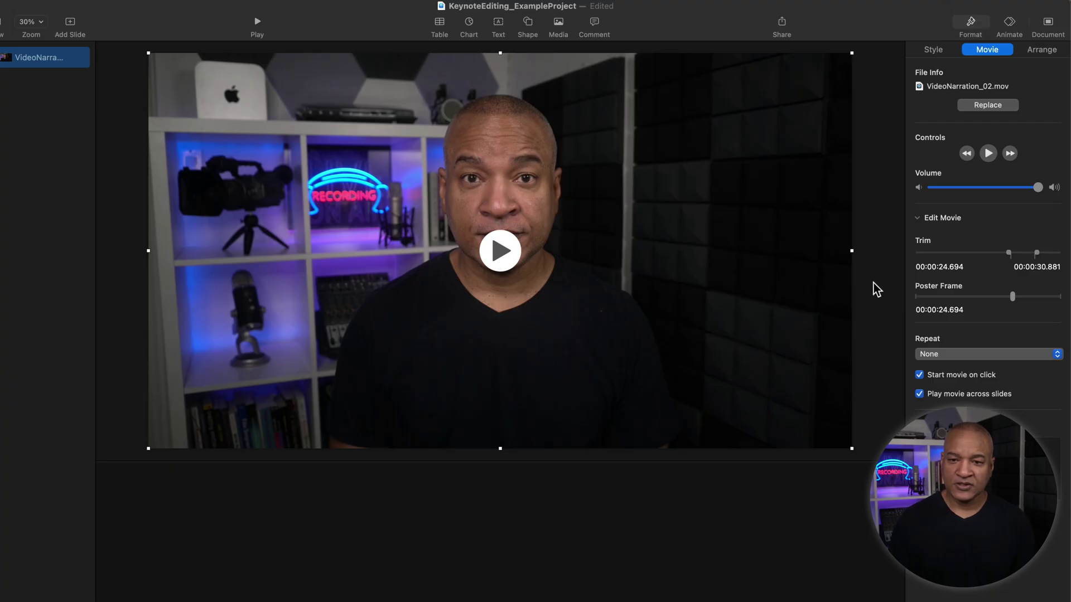
click(988, 154)
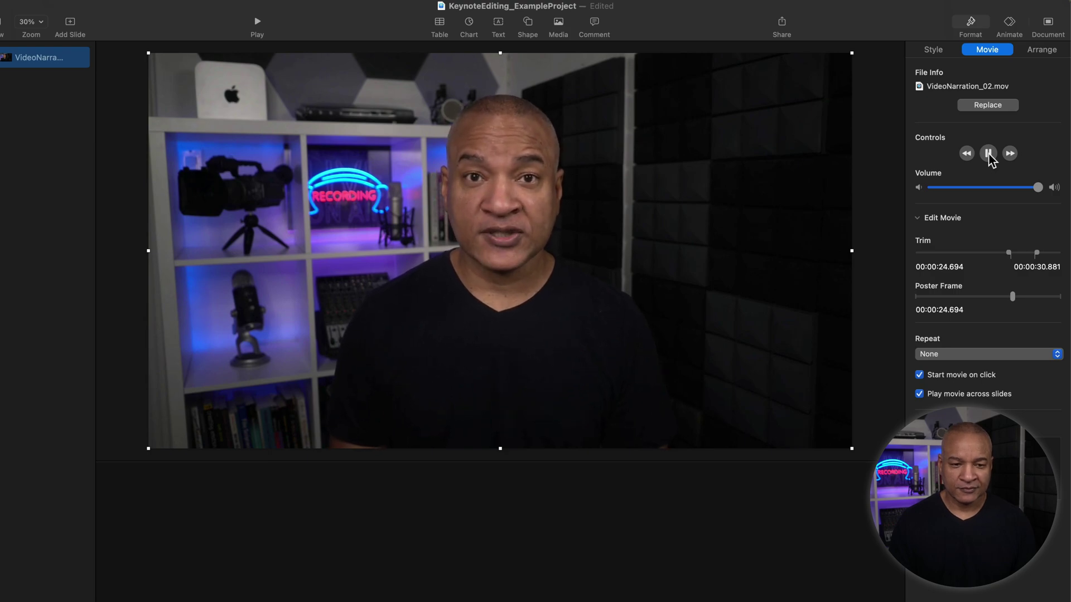
click(989, 154)
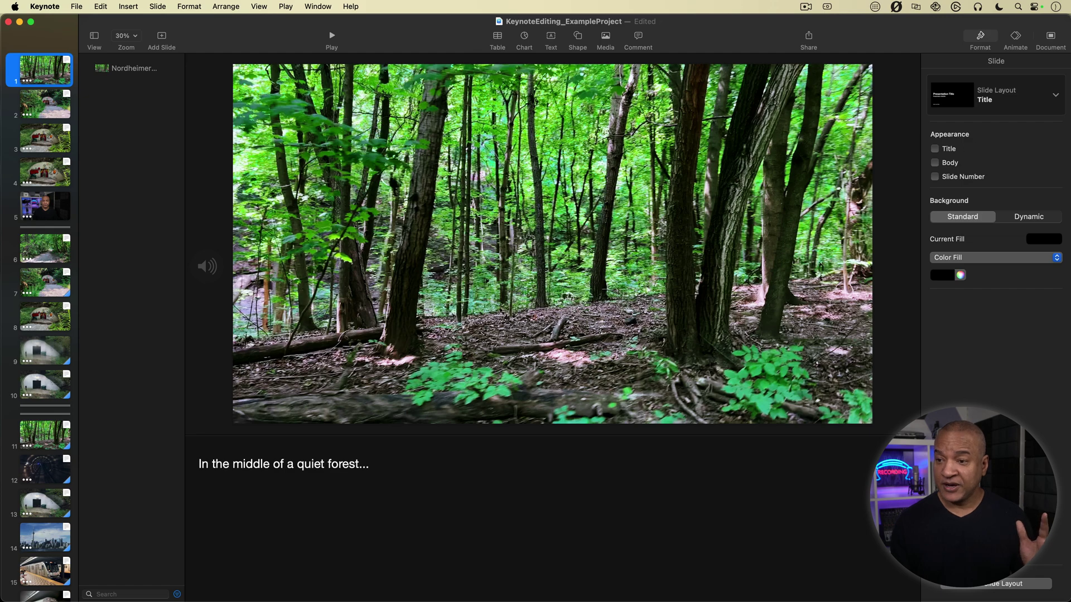
Add the music file 28010_Send in the Cavalry.mp3 to the first slide and place its icon outside the slide's right edge, near the upper part.
key(super+shift+5)
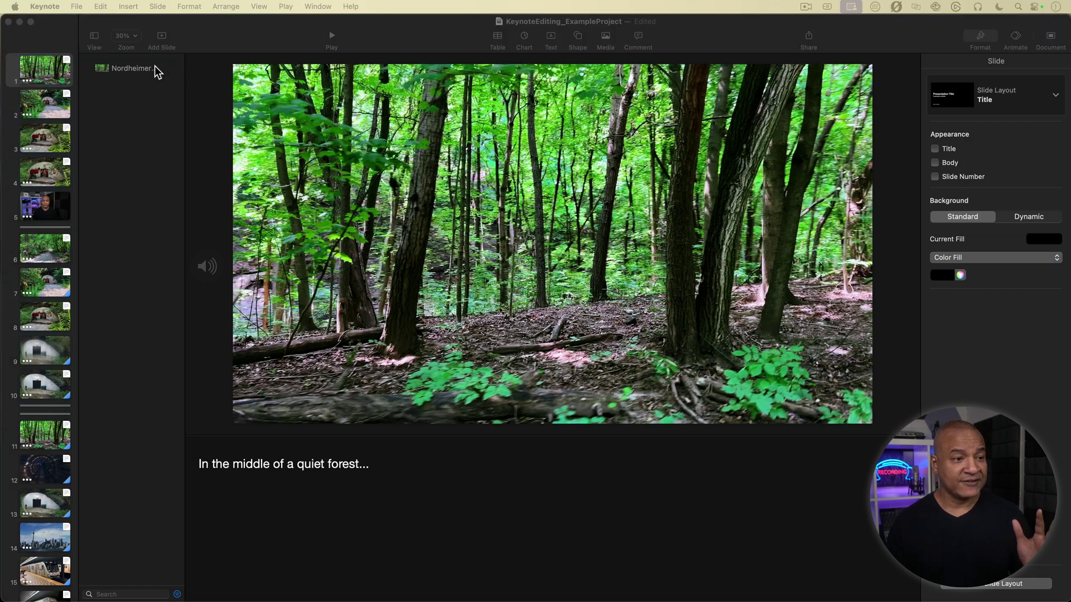
click(51, 67)
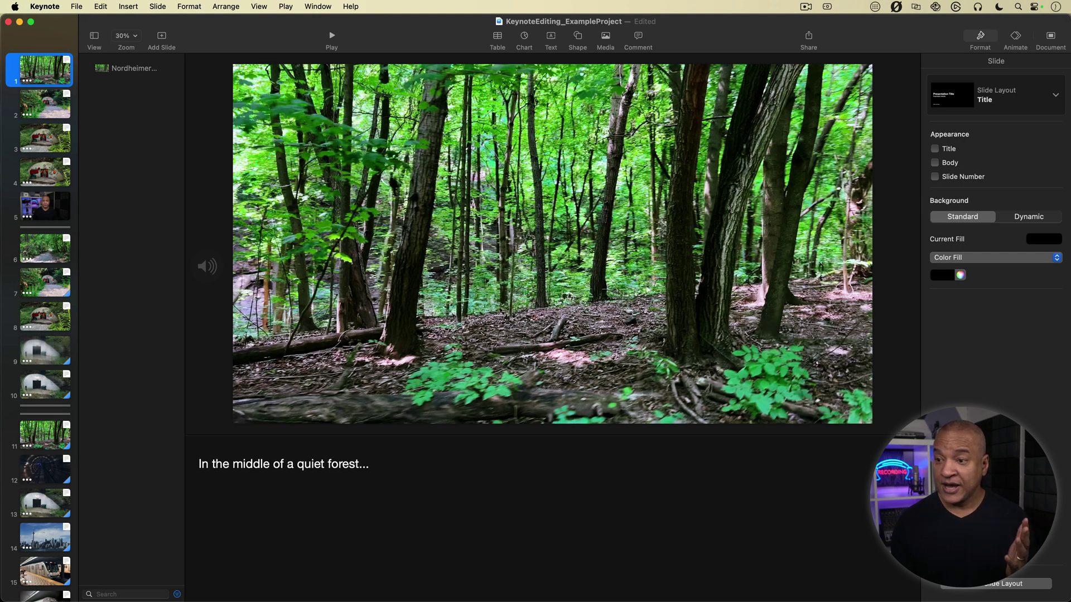
drag(1070, 193, 886, 257)
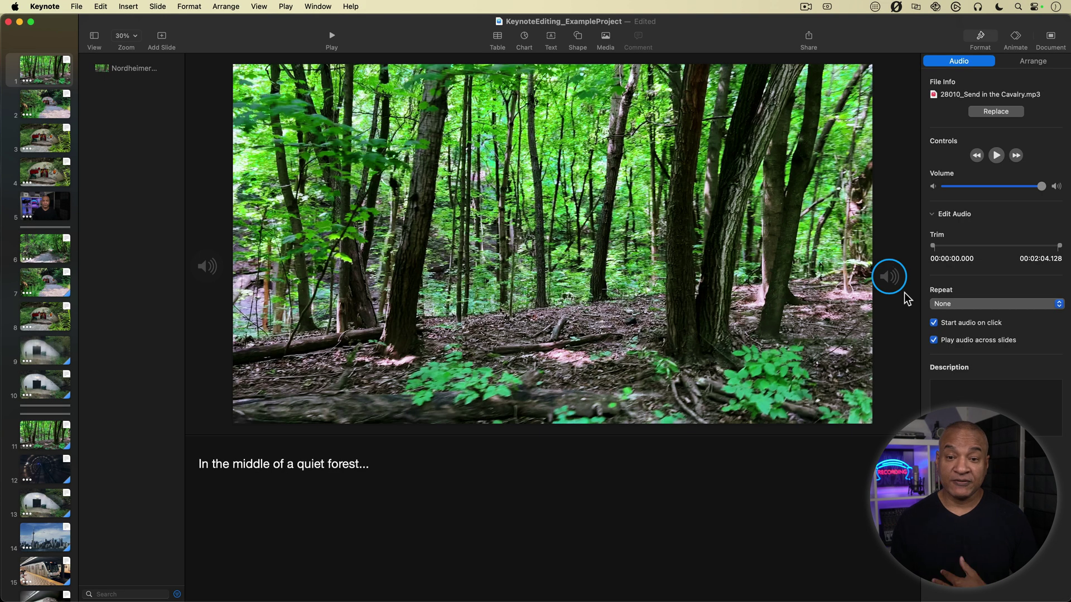
drag(889, 282, 896, 281)
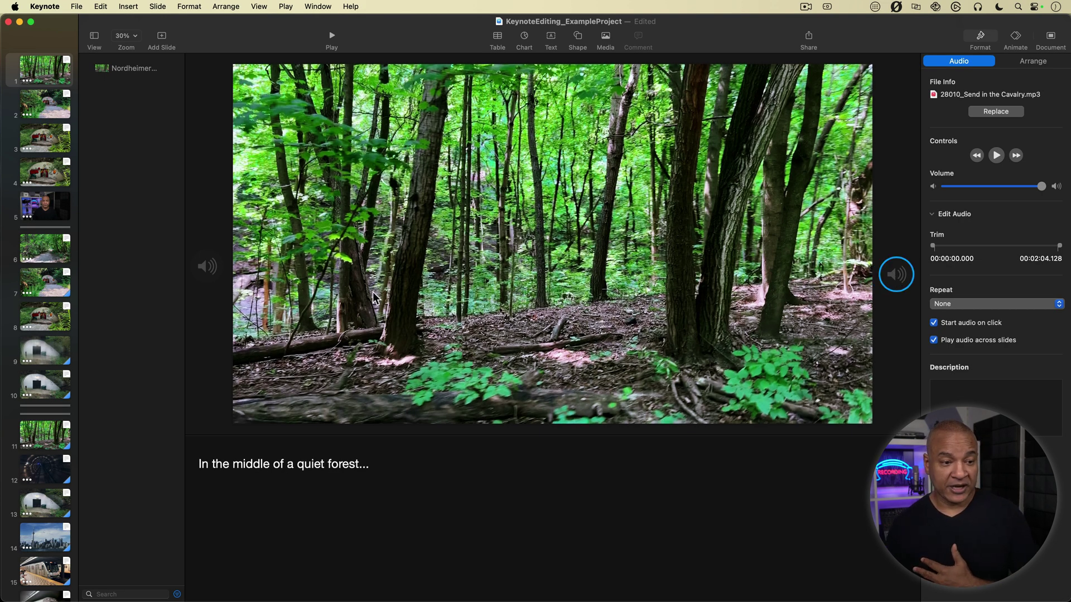
drag(900, 282, 902, 171)
click(899, 170)
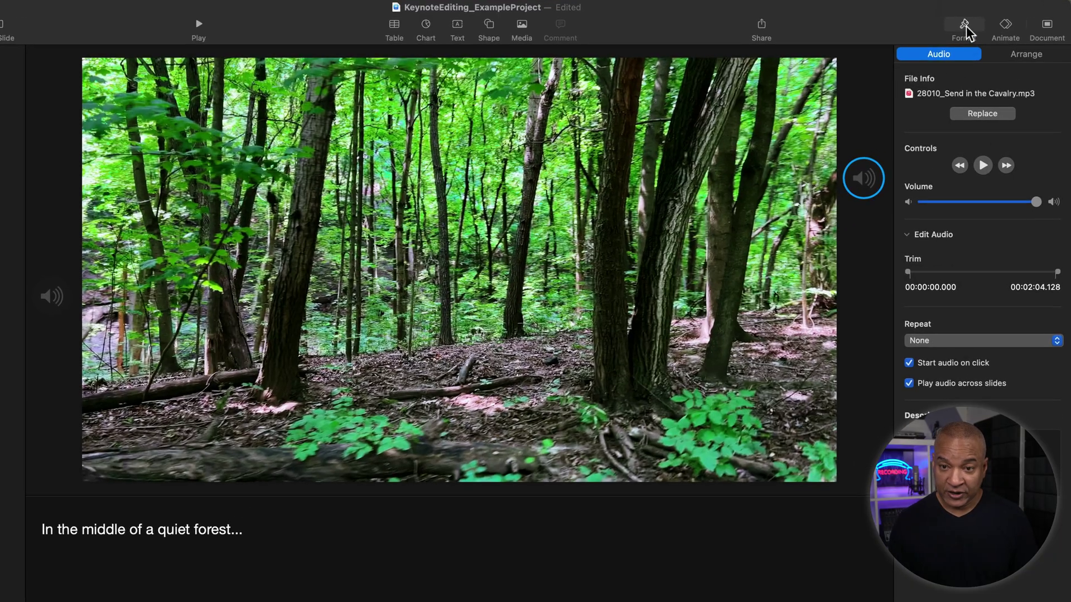
Play the music track to check its level and lower its volume to about half.
click(967, 29)
click(968, 28)
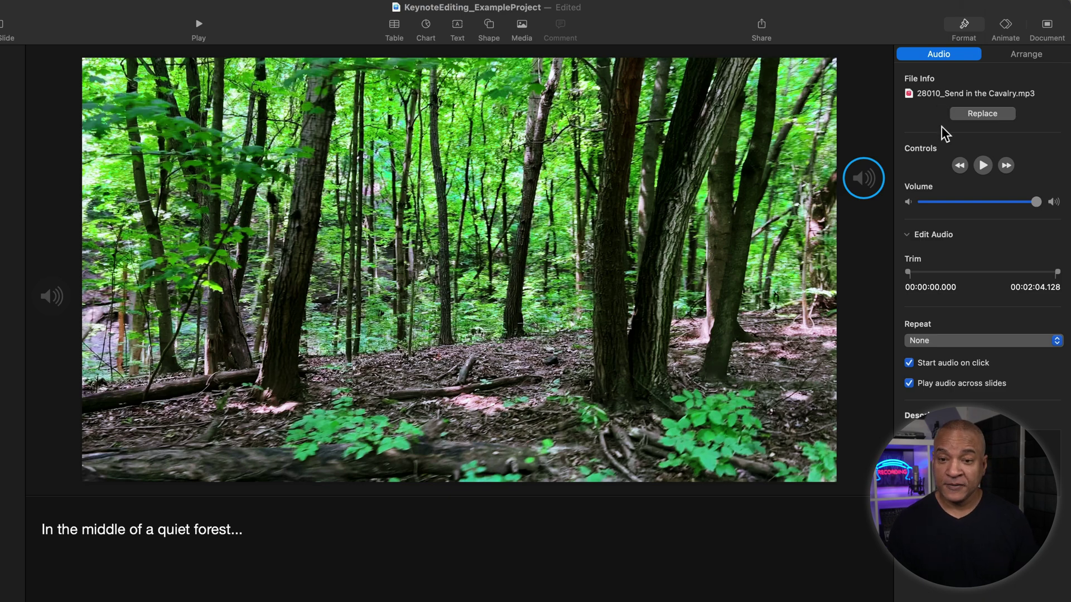
click(983, 165)
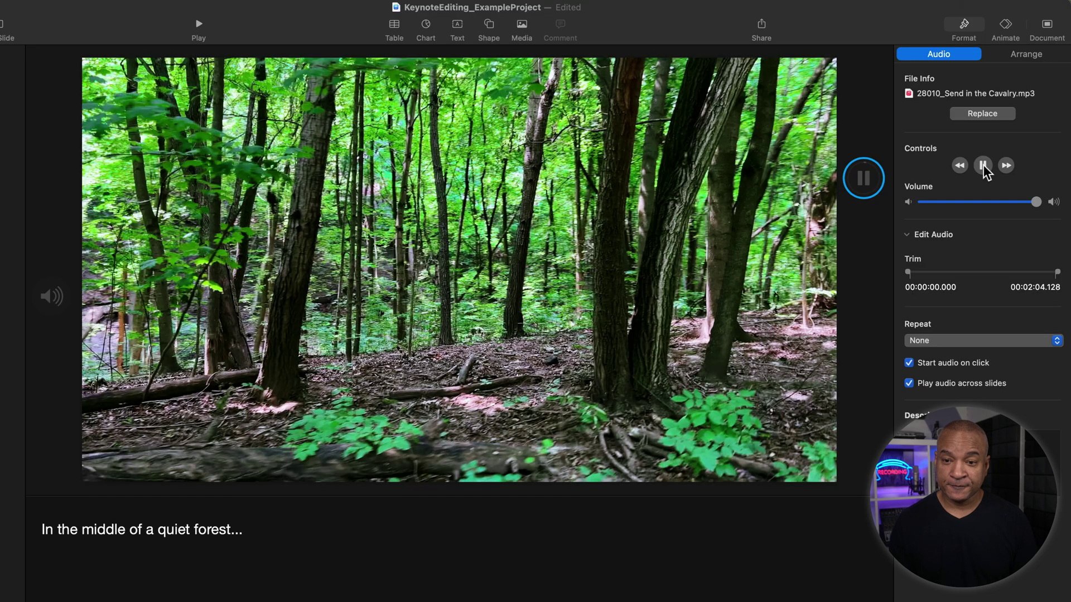
click(983, 165)
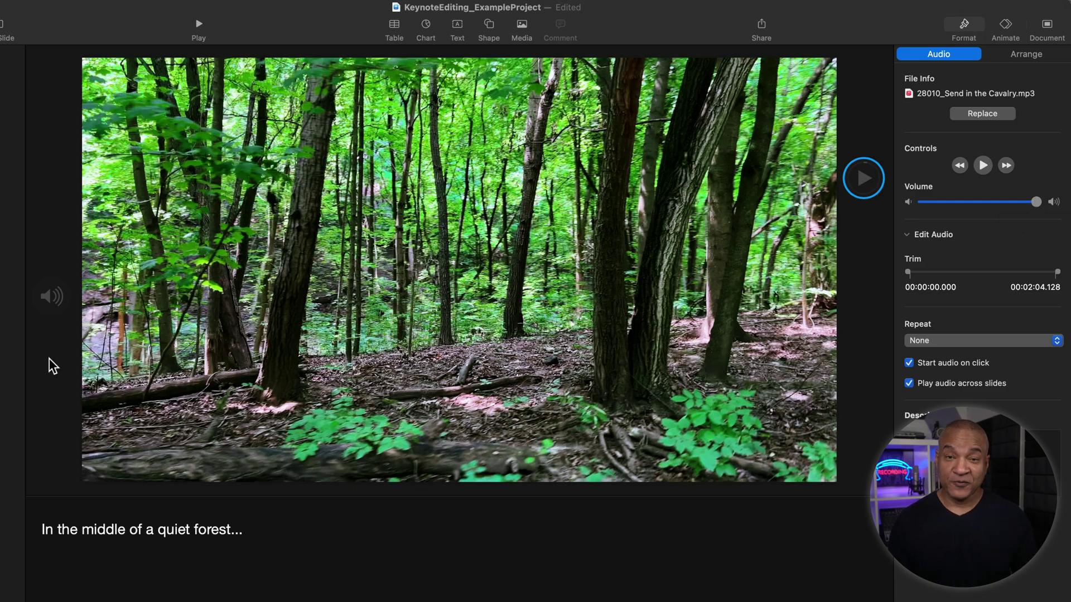
click(857, 181)
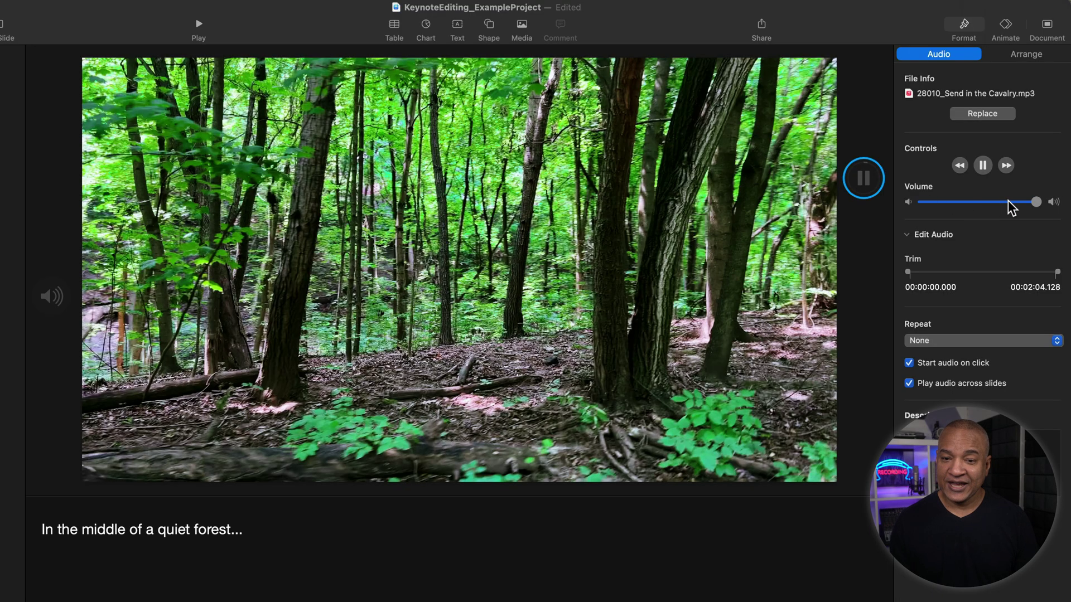
drag(1033, 204, 983, 208)
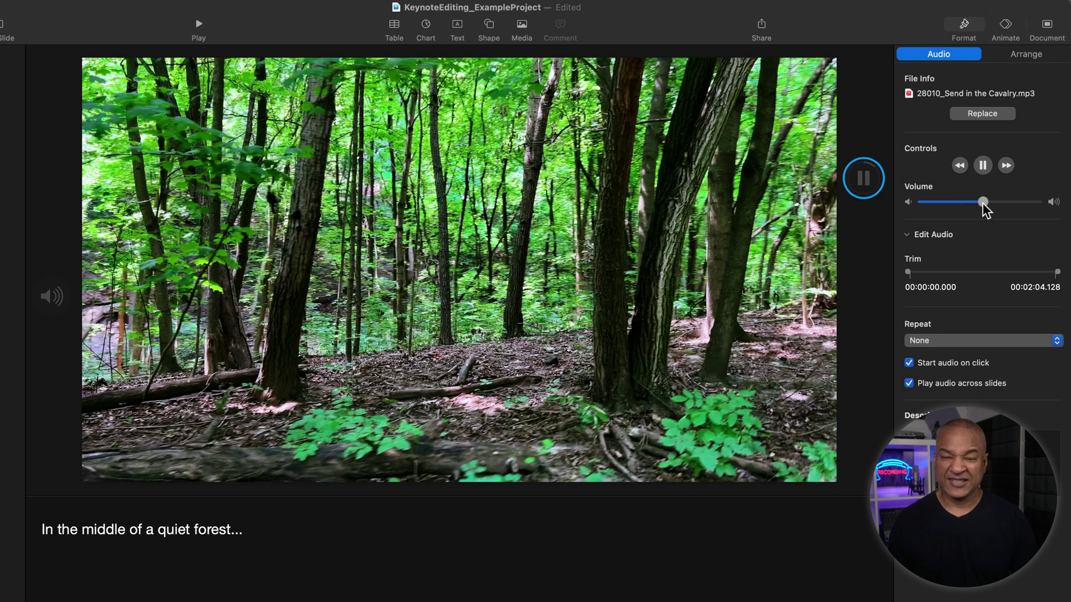
Set the music track to about half volume without starting on click, and copy it to slide 2 and the following slides through slide 5.
drag(982, 203, 979, 203)
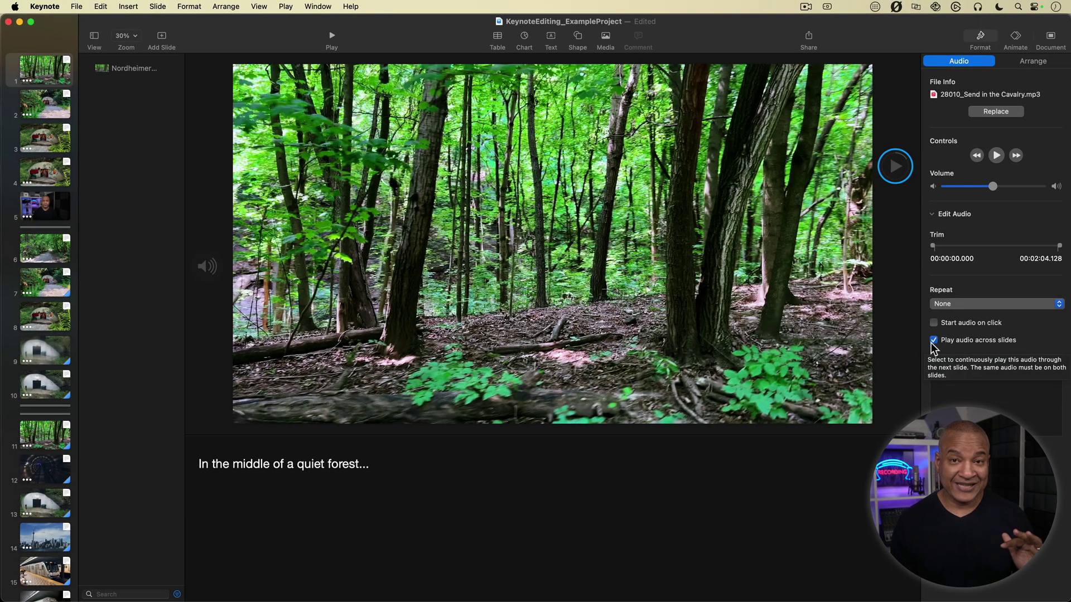
right_click(891, 166)
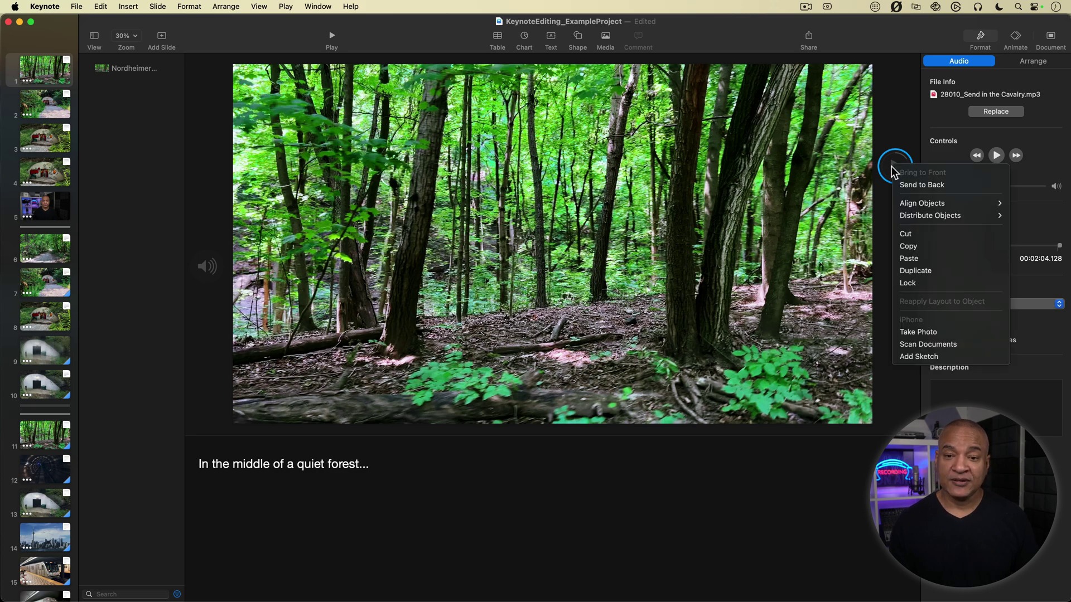
click(915, 246)
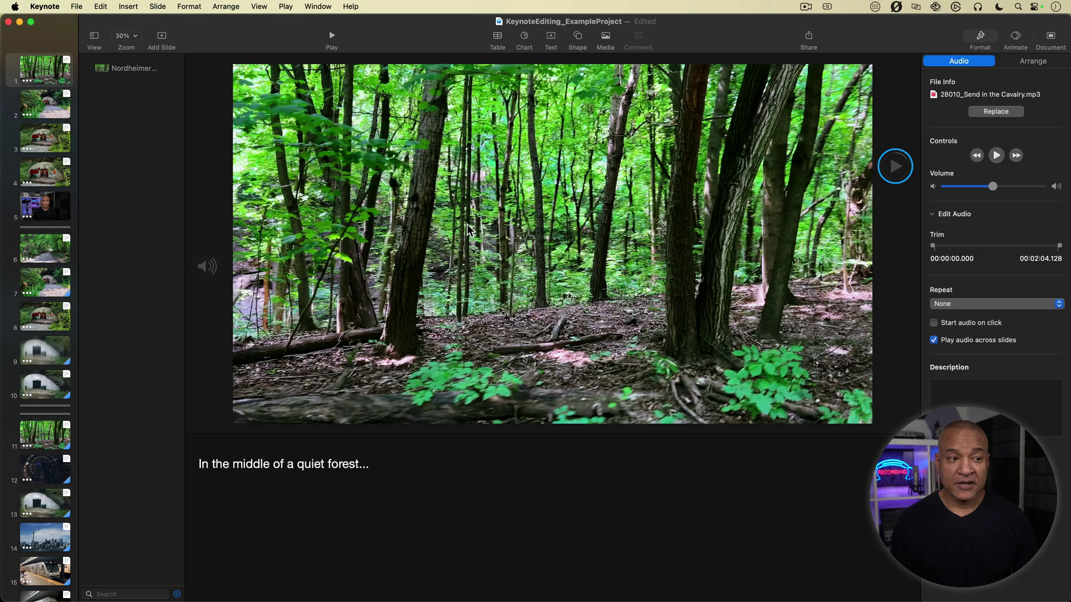
click(46, 107)
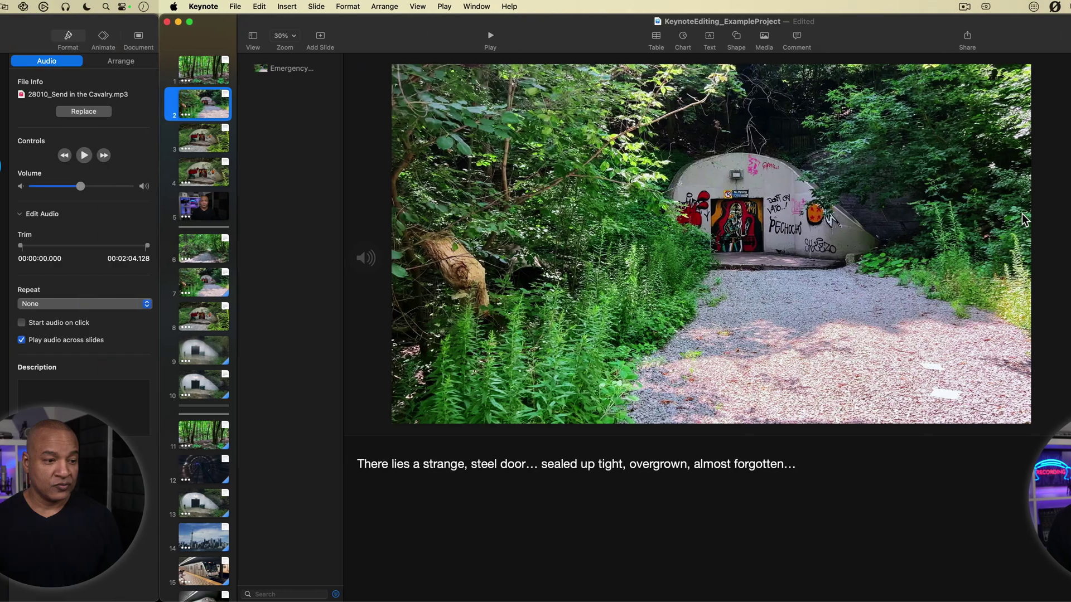
click(42, 202)
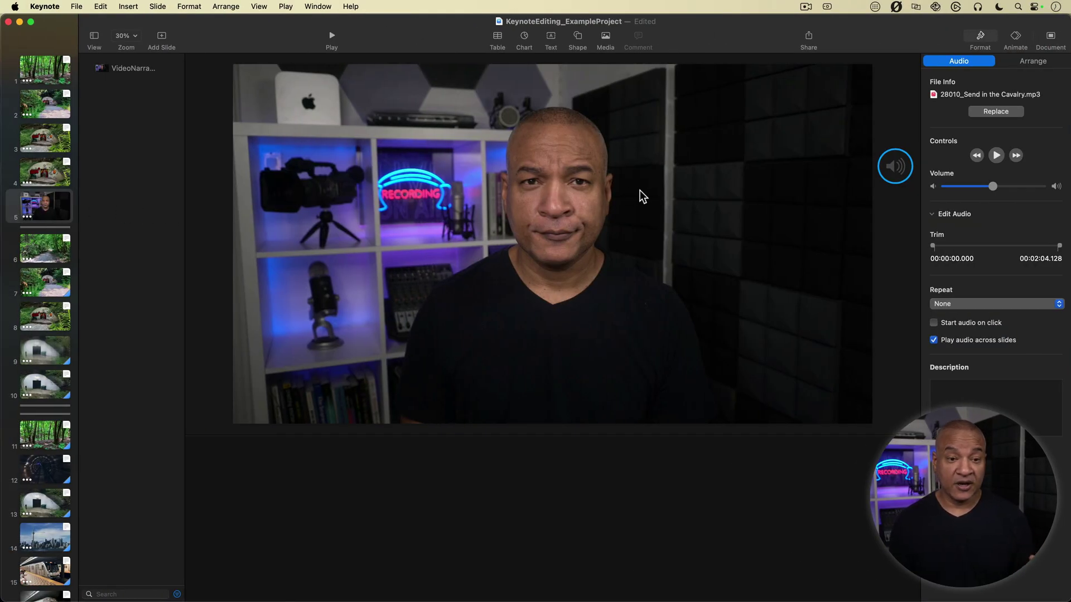
Lower the volume of the music track on slide 5 to slightly below half.
click(60, 200)
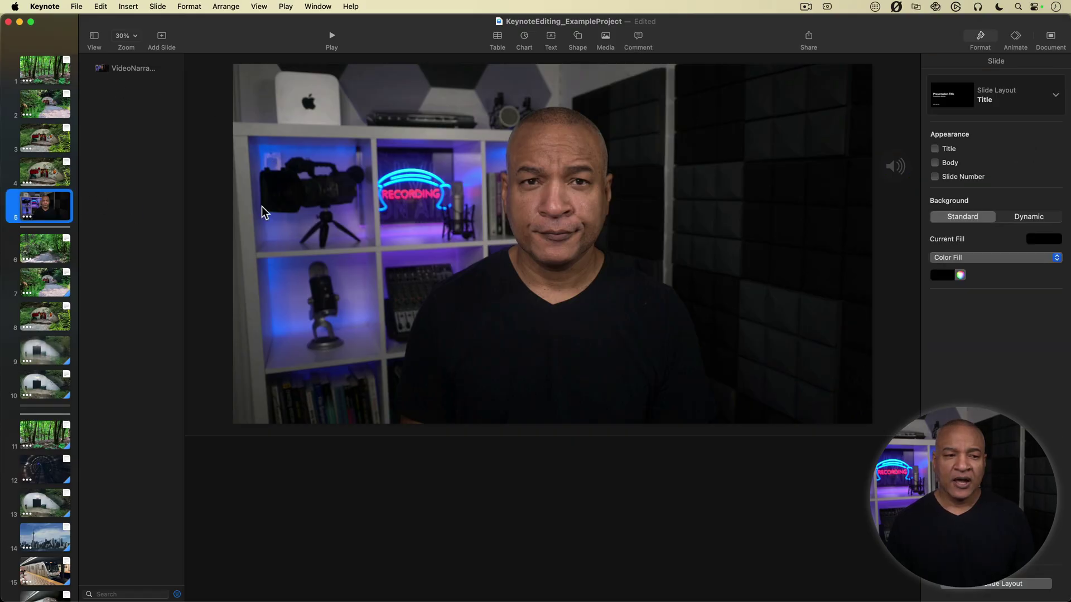
click(896, 167)
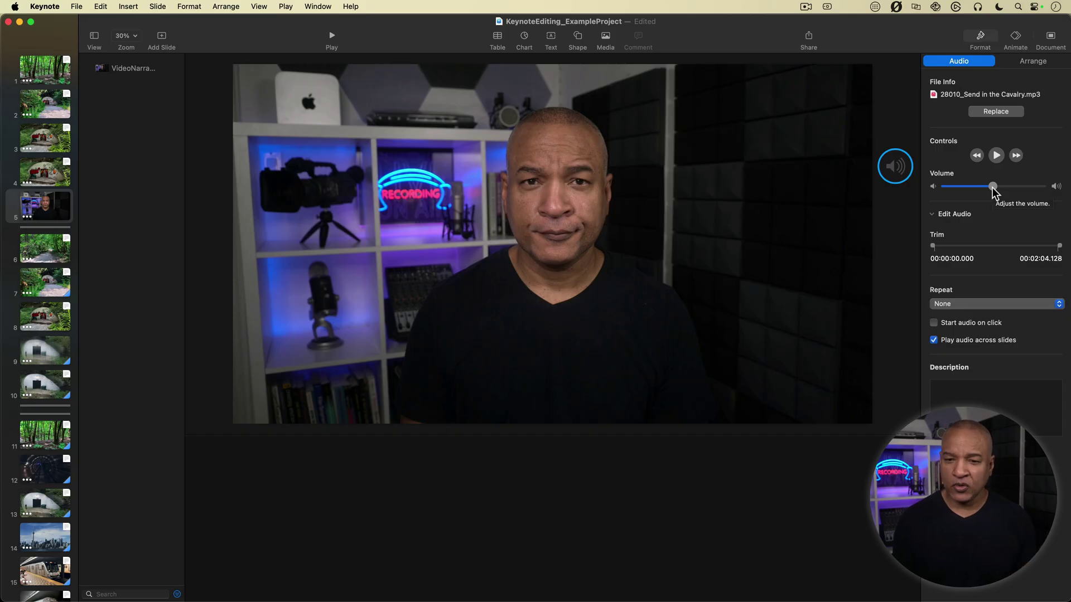
drag(993, 188, 980, 189)
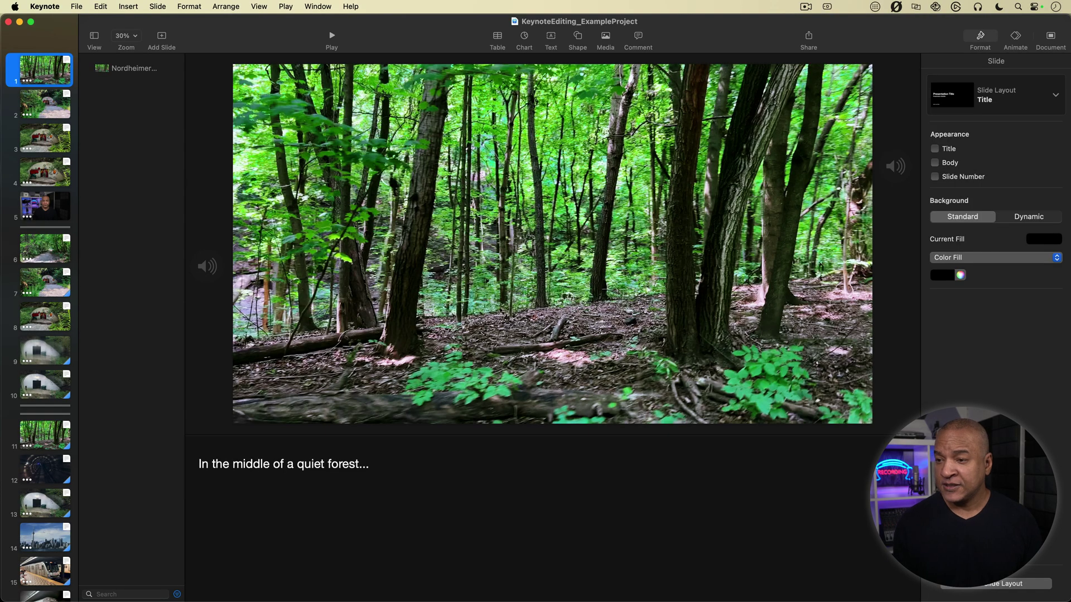
Add the ES_Wetlands ambient sound file to slide 1 and place its icon outside the slide's right edge, below the music icon.
key(super+shift+5)
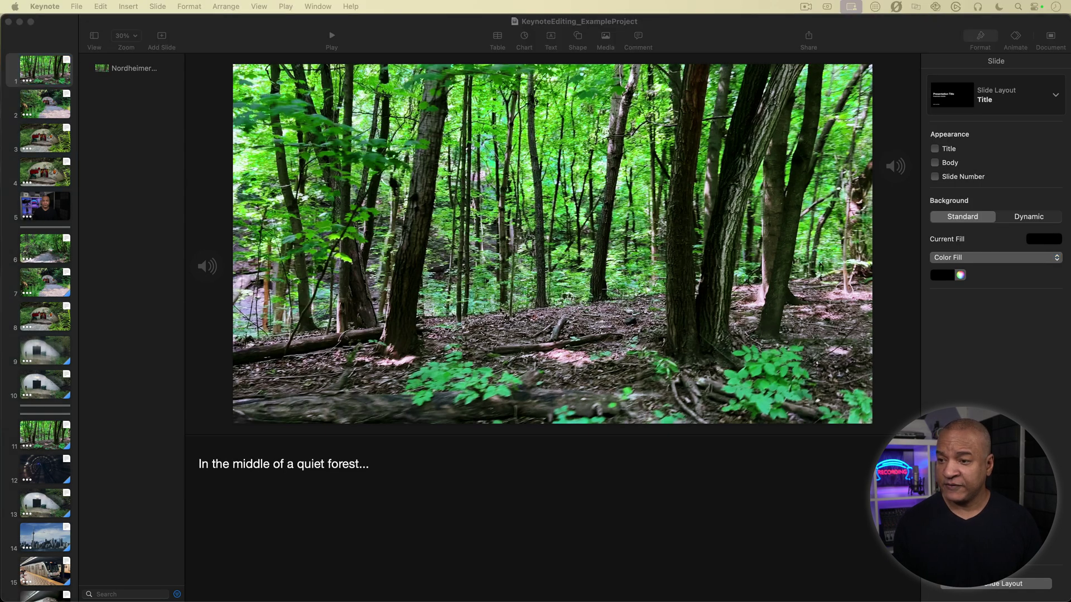
drag(1070, 232, 892, 237)
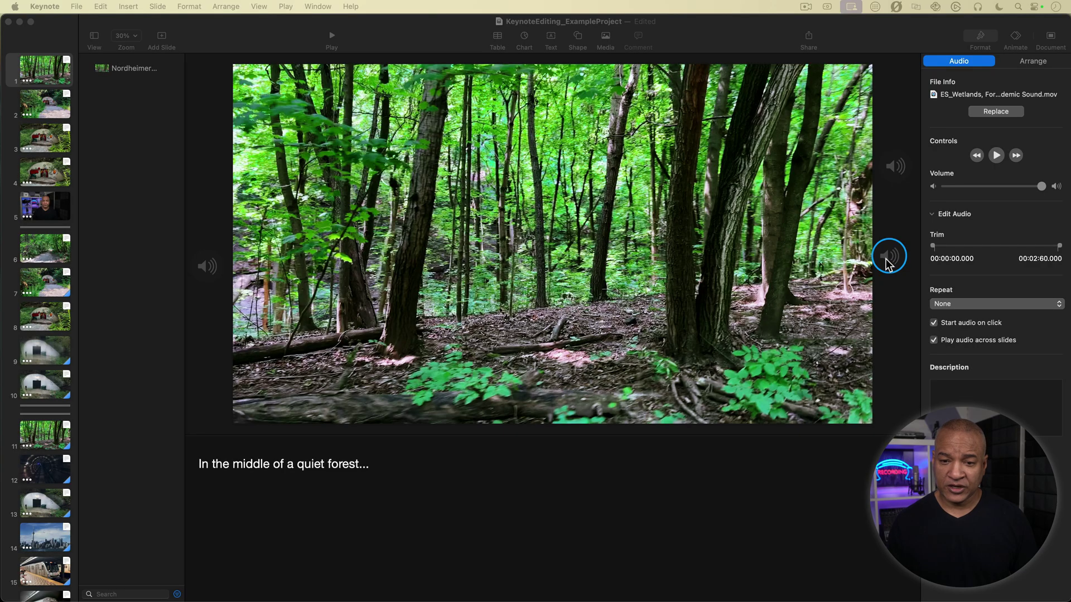
click(888, 264)
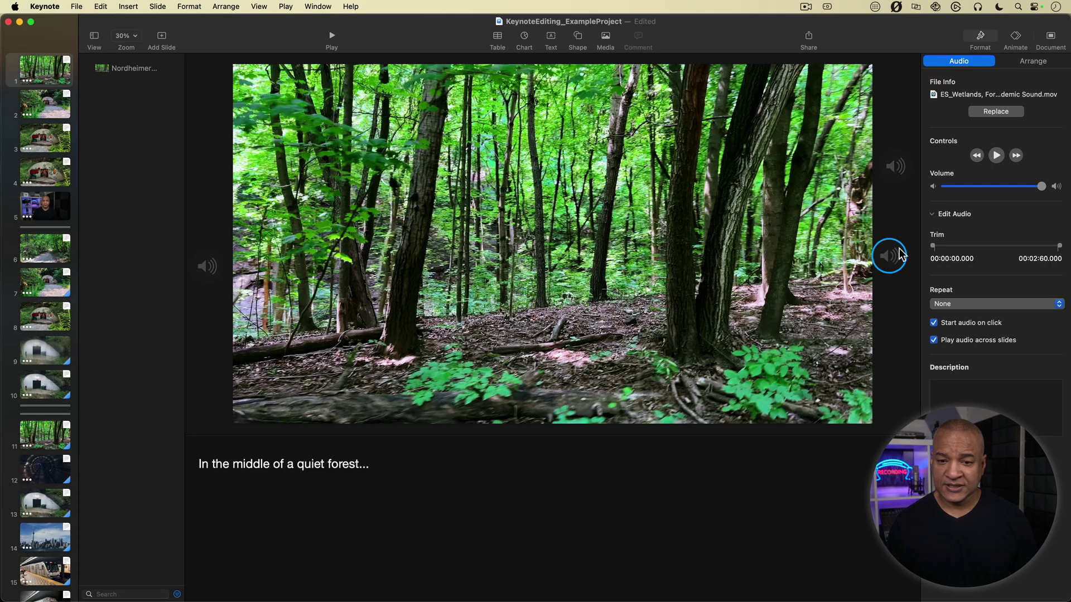
drag(887, 260, 882, 268)
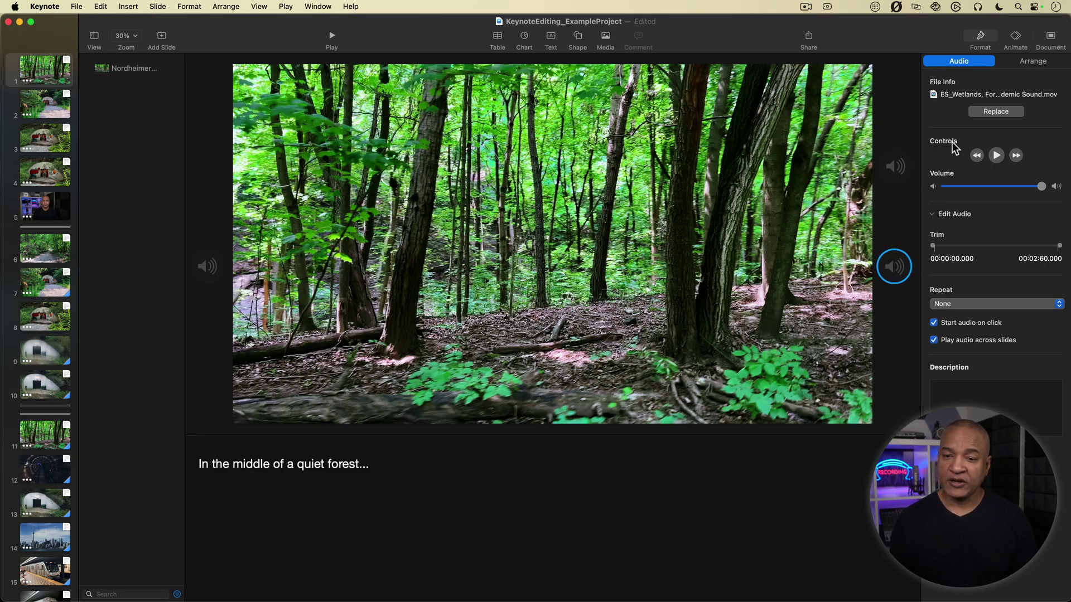
Play the ambient sound on slide 1 to check its level and lower its volume to about a quarter.
click(995, 155)
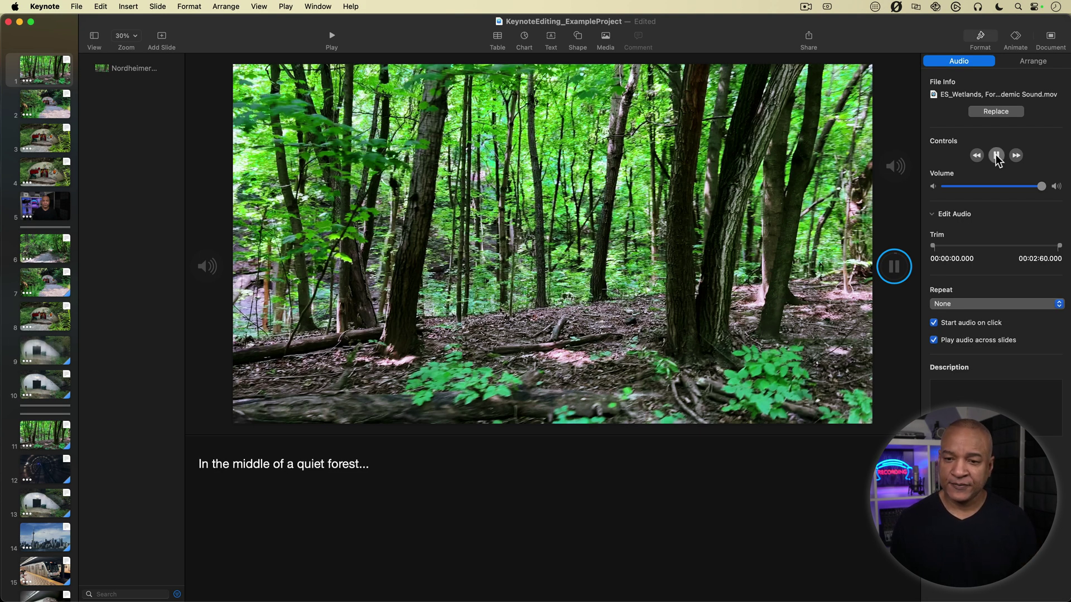
click(996, 156)
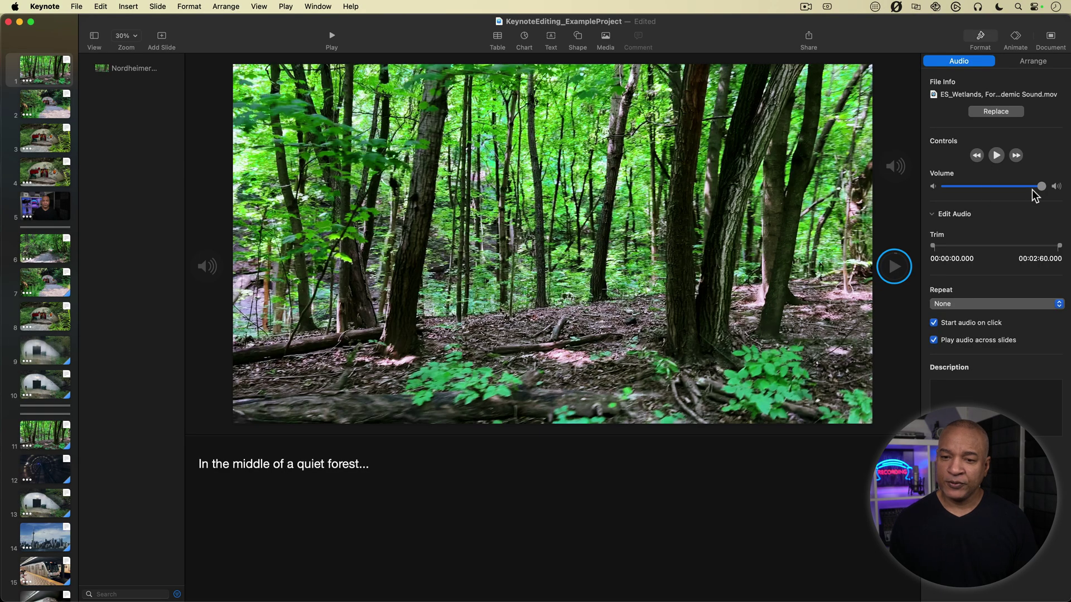
drag(1043, 190, 965, 193)
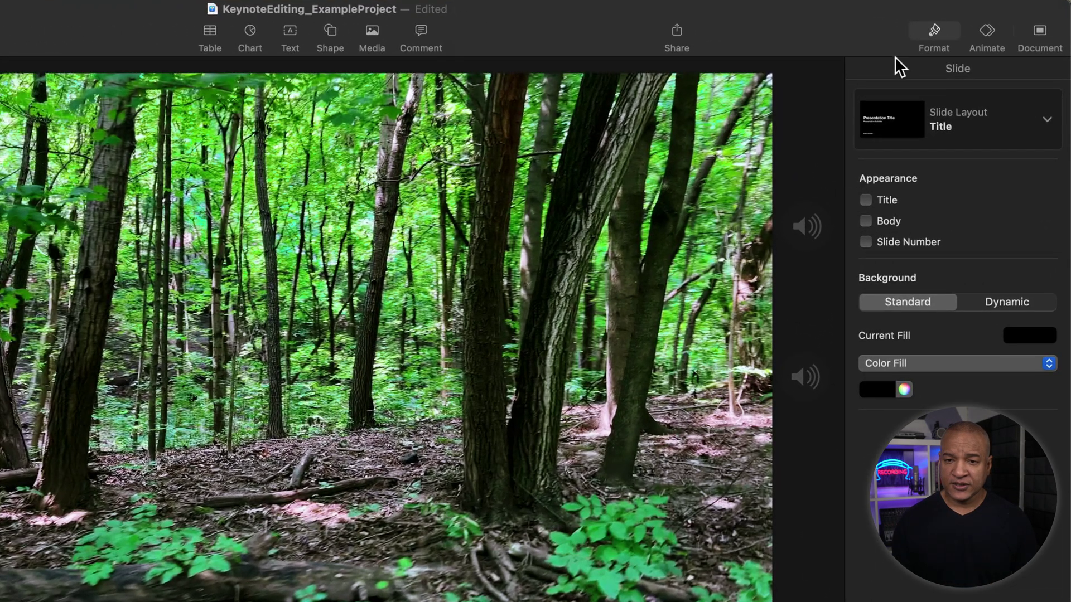
Set slide 1 to advance automatically, and add and preview a Dissolve transition to the following slide.
click(988, 30)
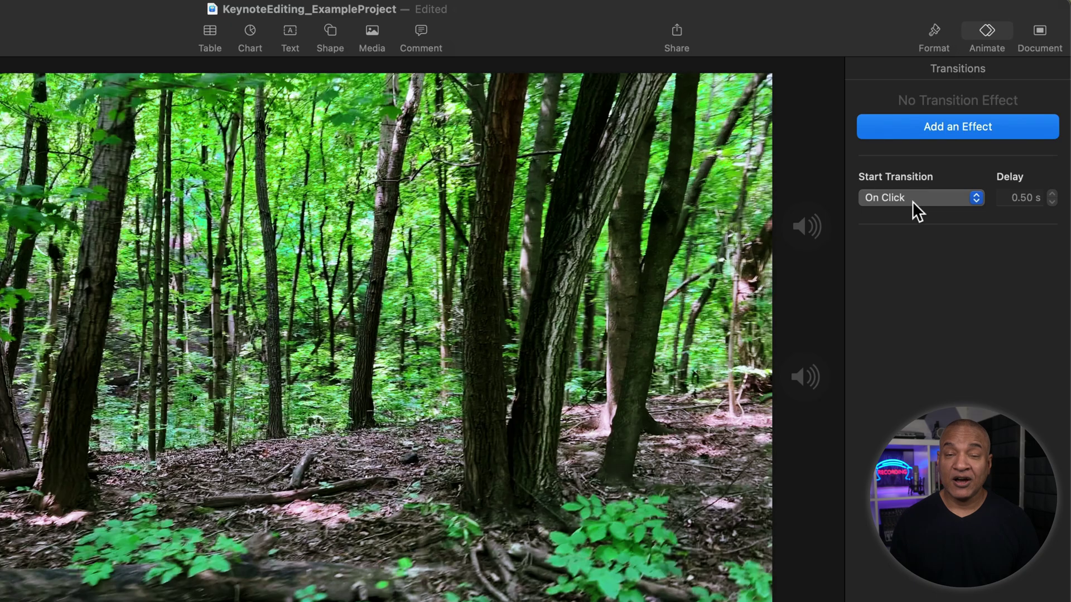
click(949, 198)
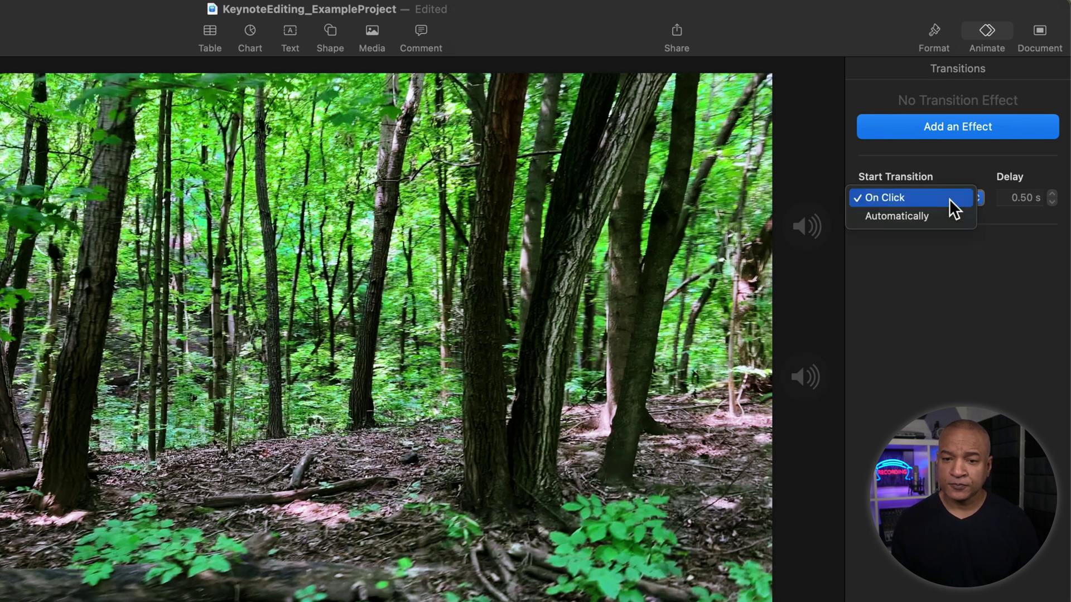
click(921, 217)
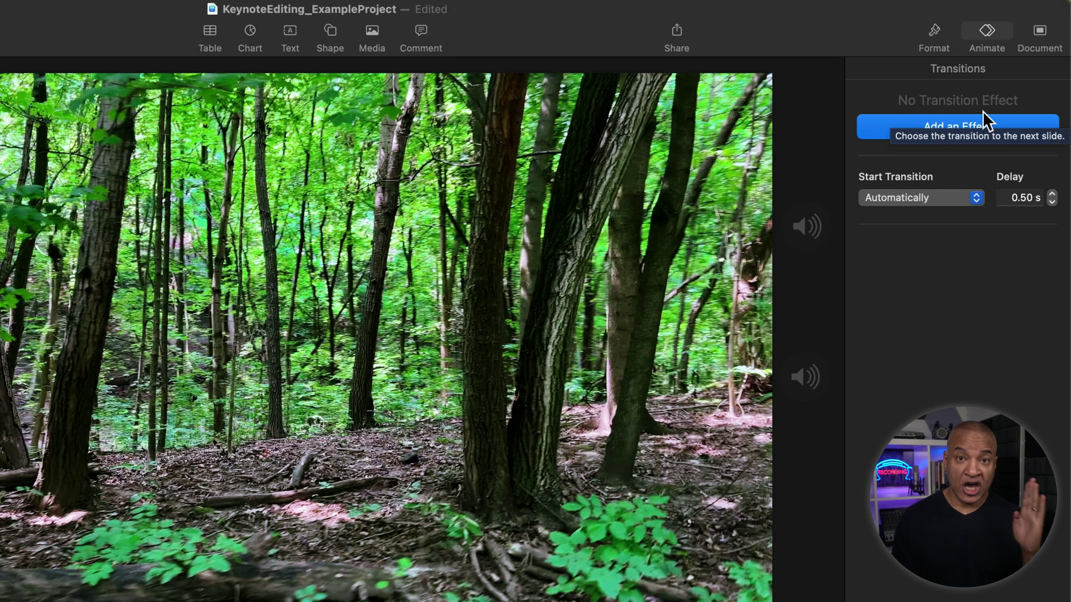
click(941, 127)
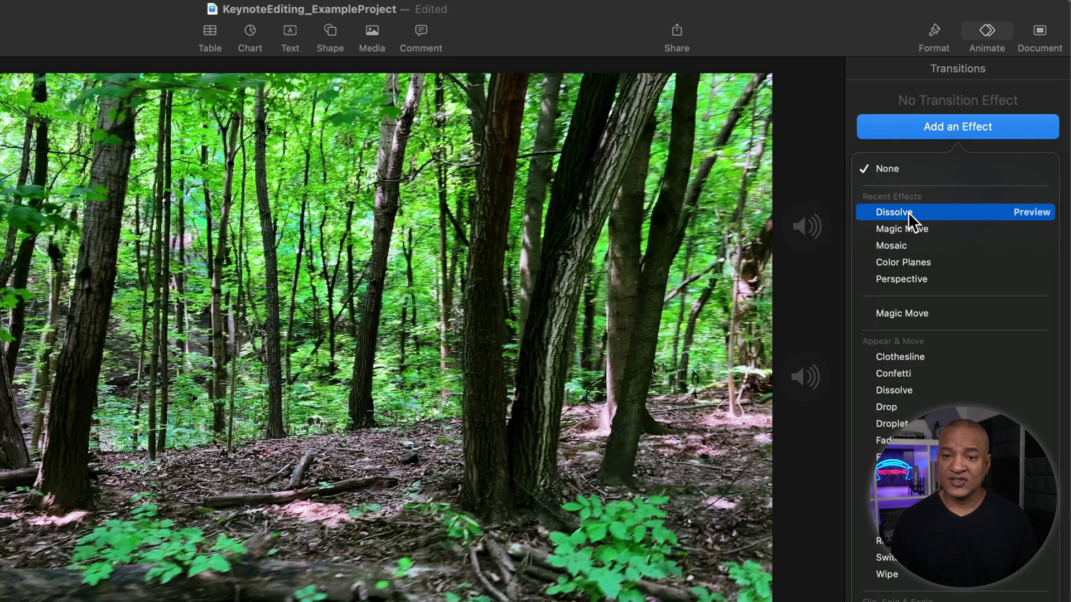
click(909, 212)
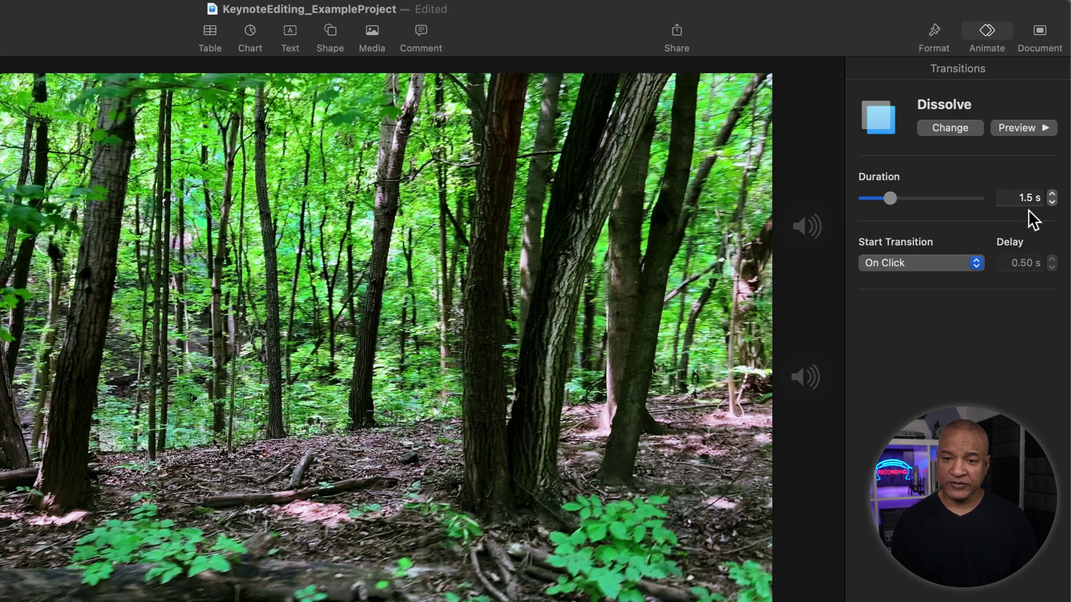
click(1028, 131)
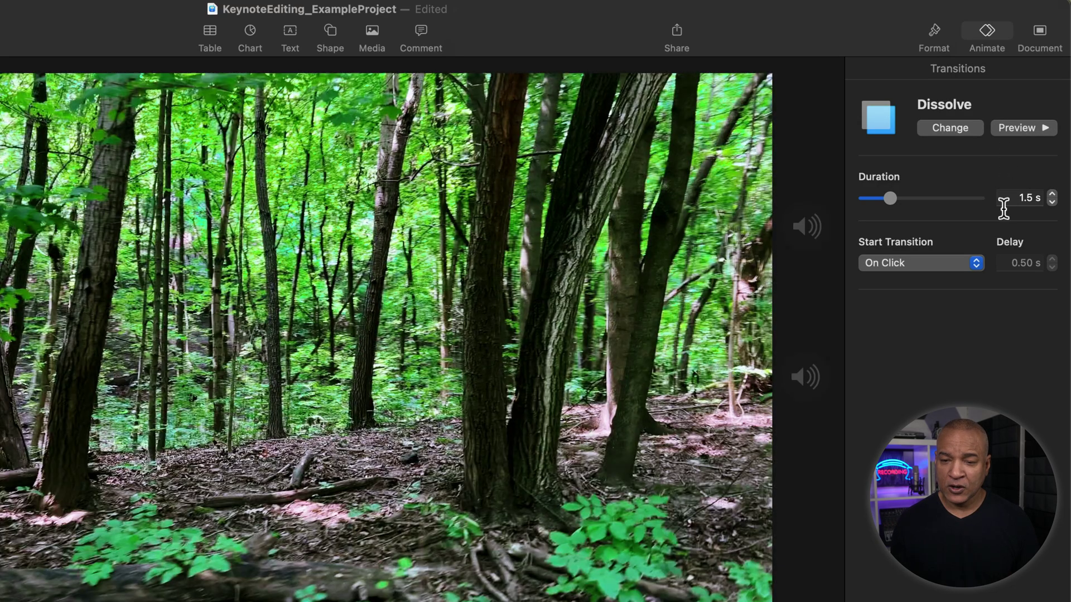
Make the Dissolve transition start automatically and play the slideshow from slide 1 to check it.
click(900, 262)
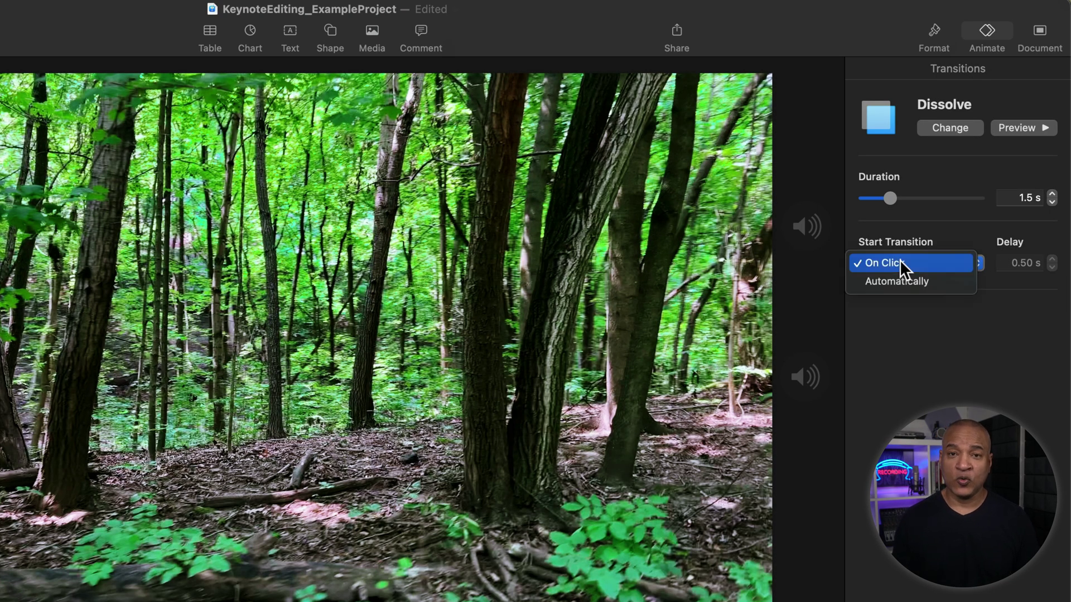
click(938, 281)
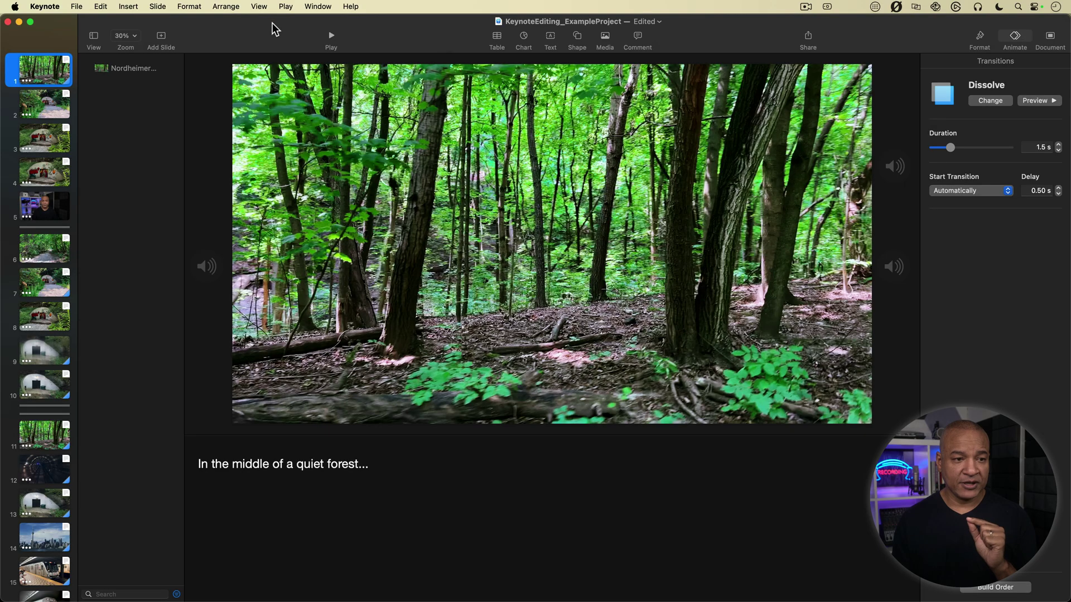
click(331, 37)
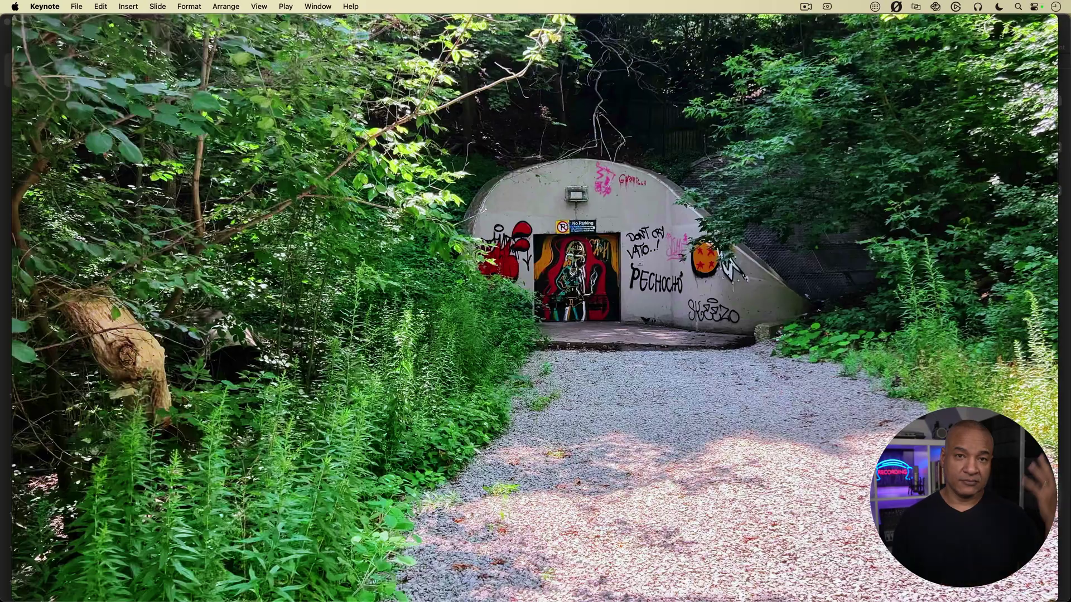
key(Escape)
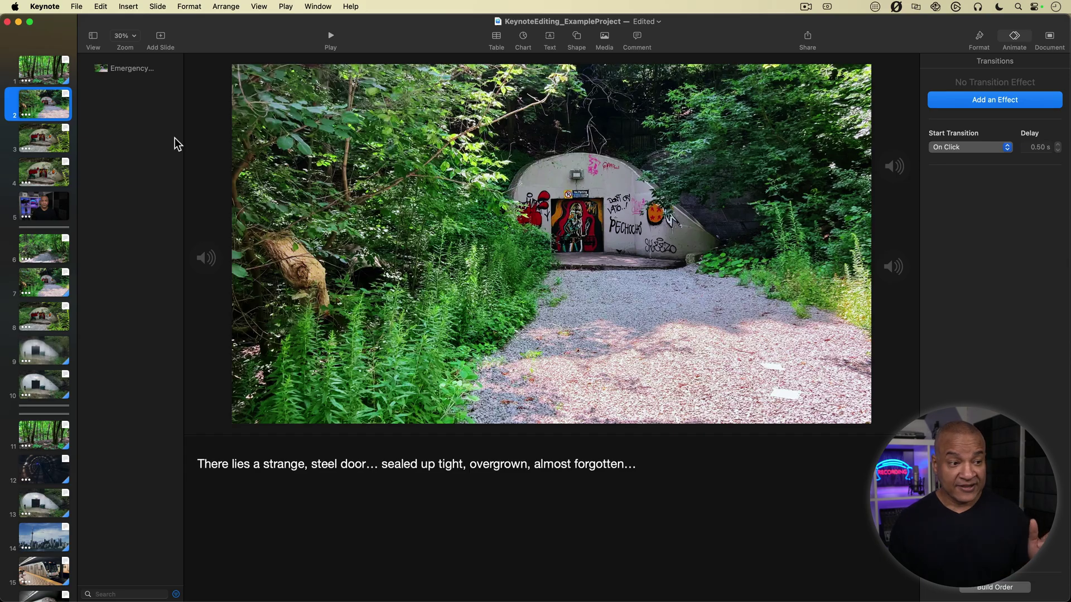
Preview slide 1's voice narration in the recording editor to check its duration, and close the editor without saving.
click(52, 68)
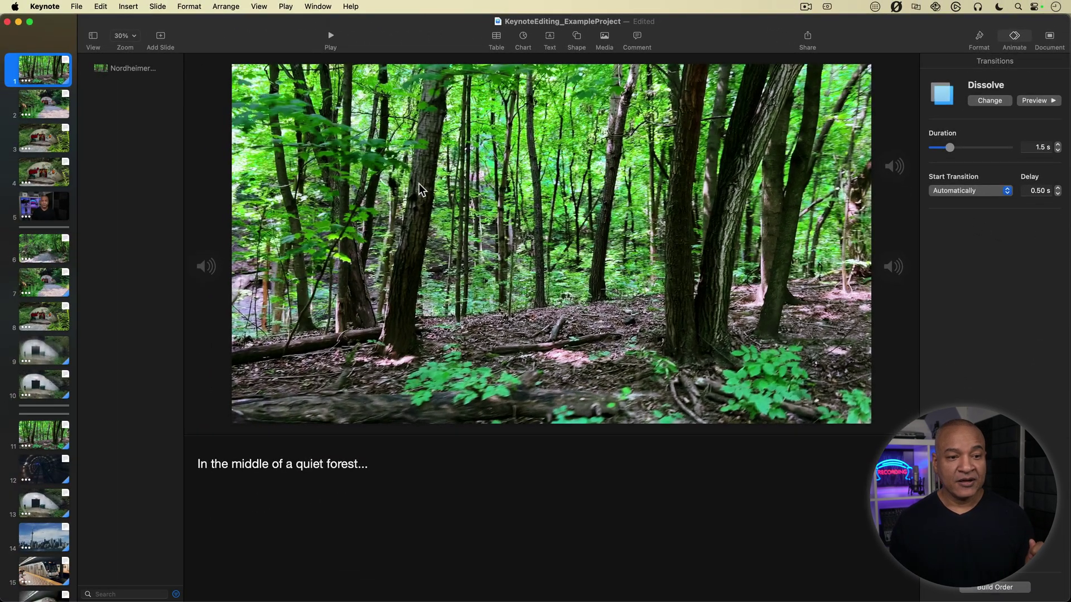
click(205, 268)
right_click(207, 270)
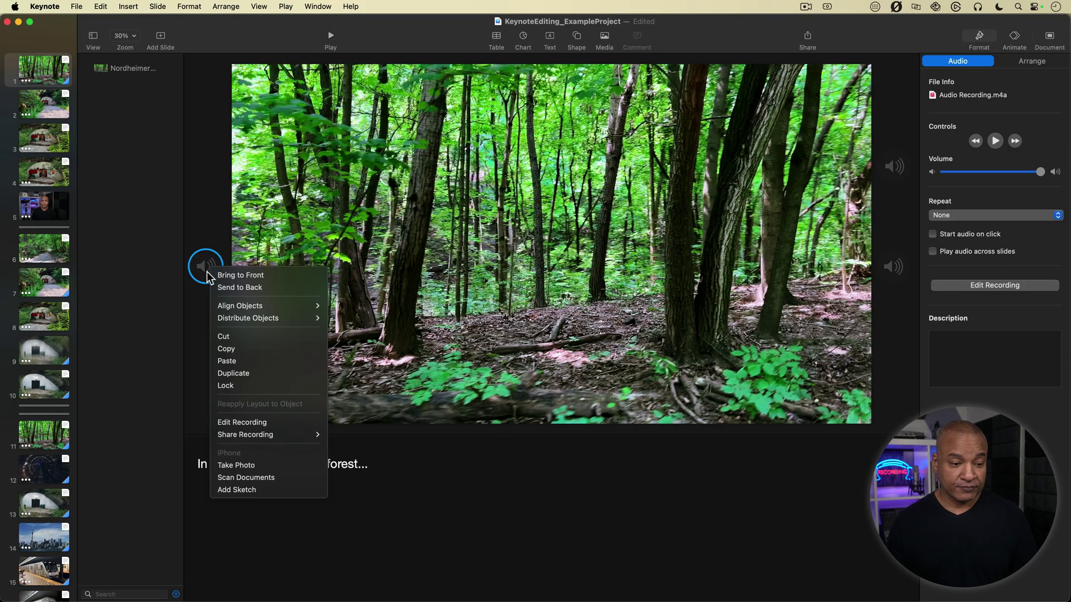
click(258, 422)
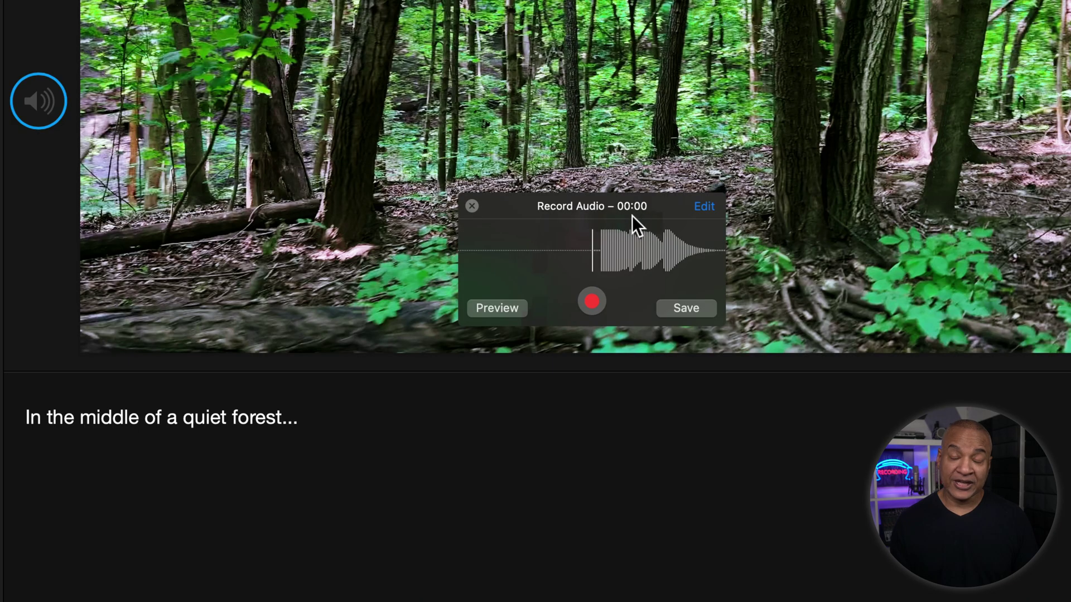
click(492, 308)
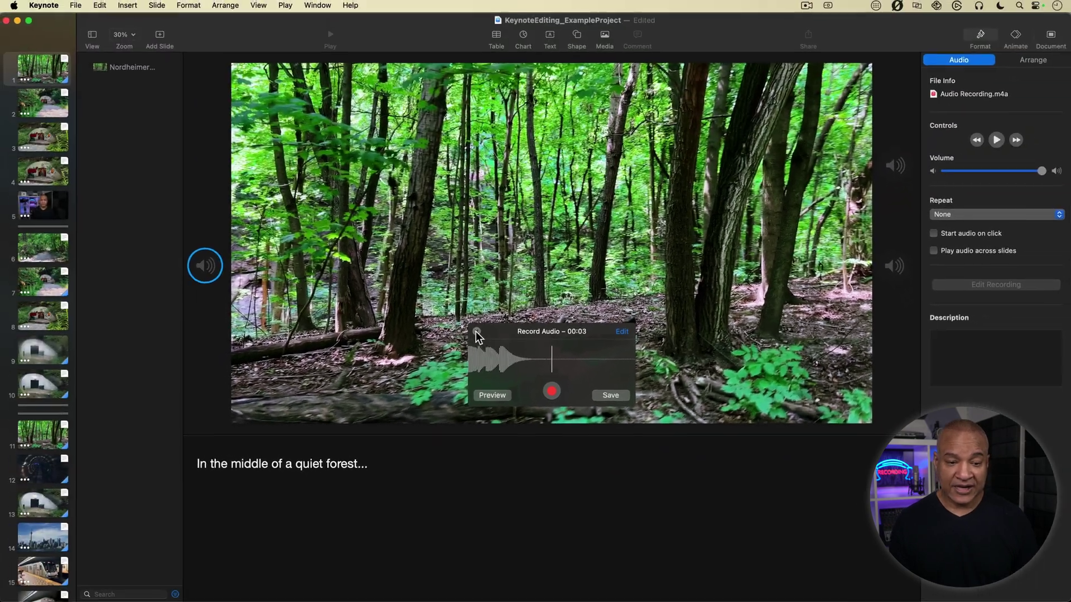
click(477, 332)
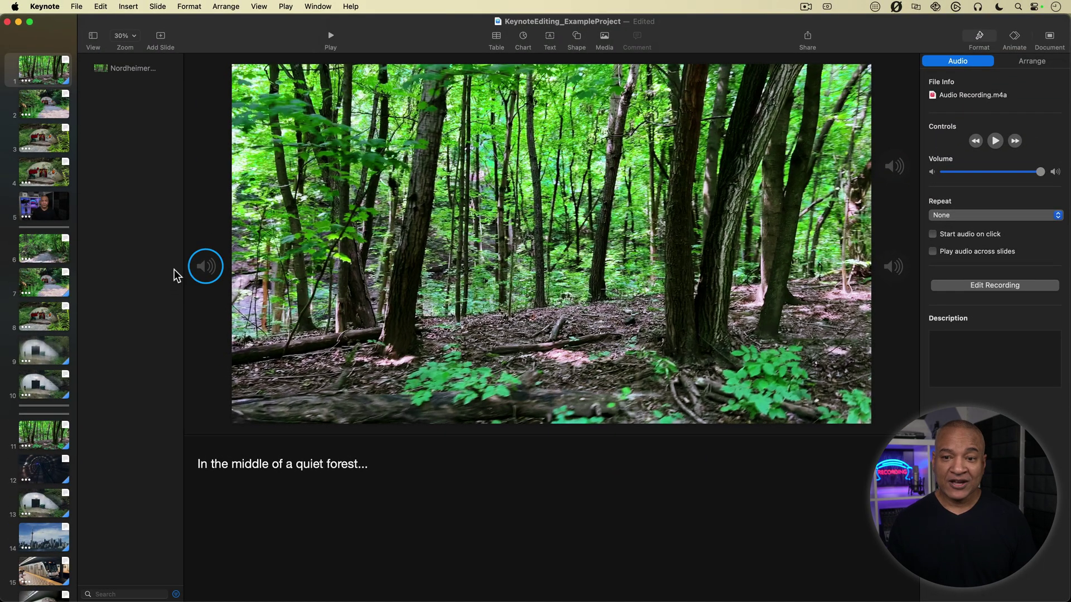
Set the delay of slide 1's automatic Dissolve transition to 3 seconds.
click(208, 132)
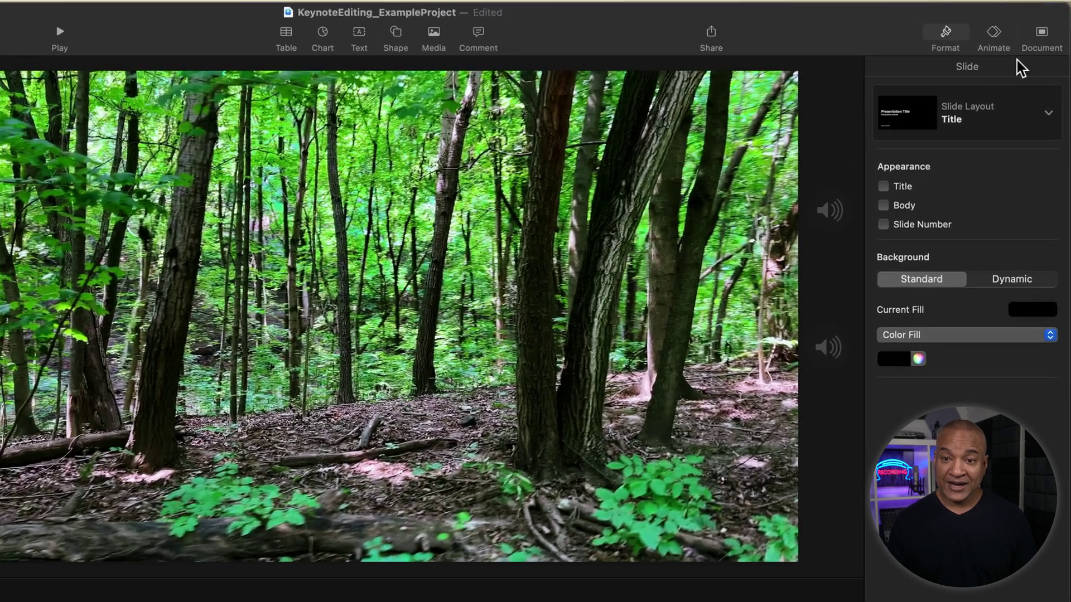
click(996, 31)
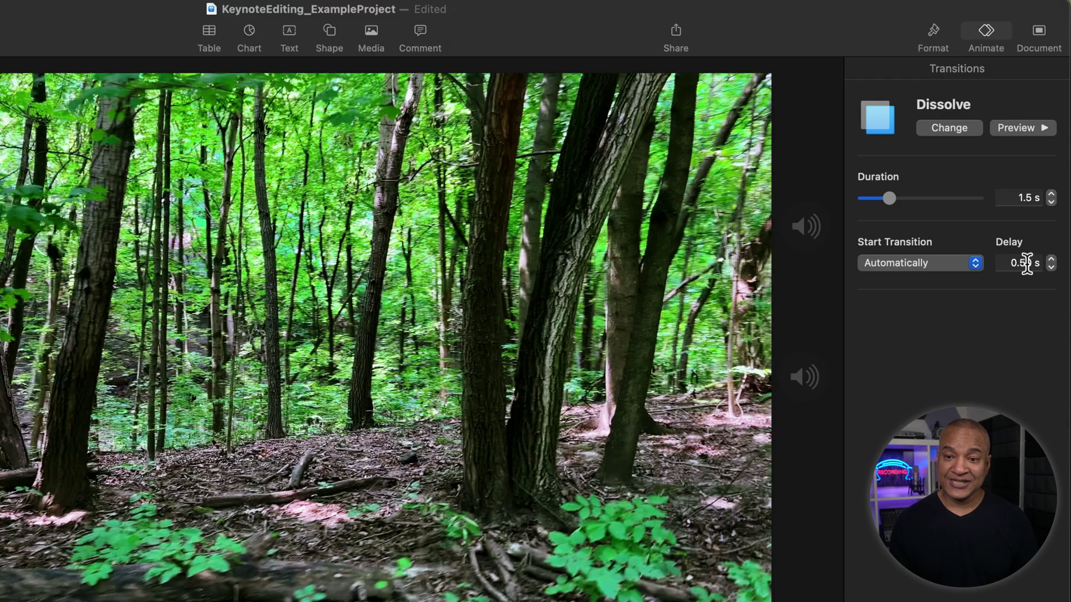
drag(1030, 263, 1004, 263)
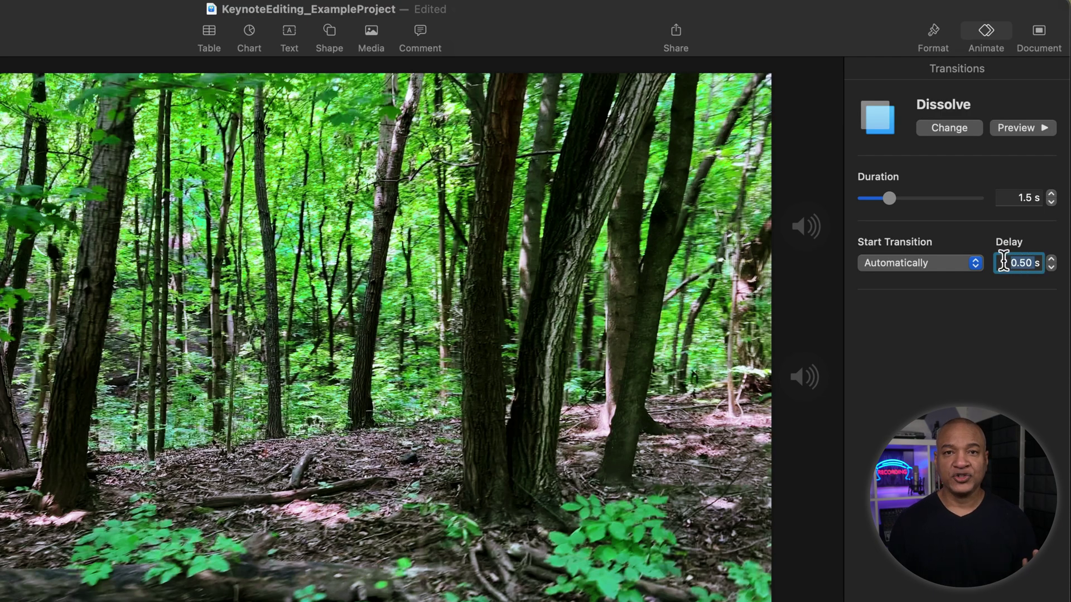
text(3s)
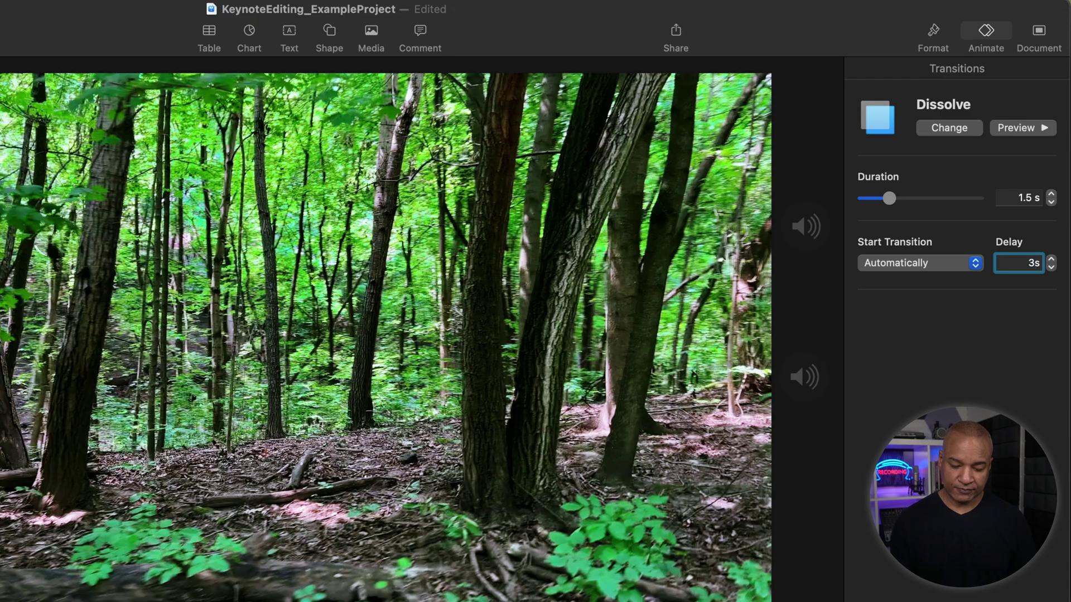
key(Return)
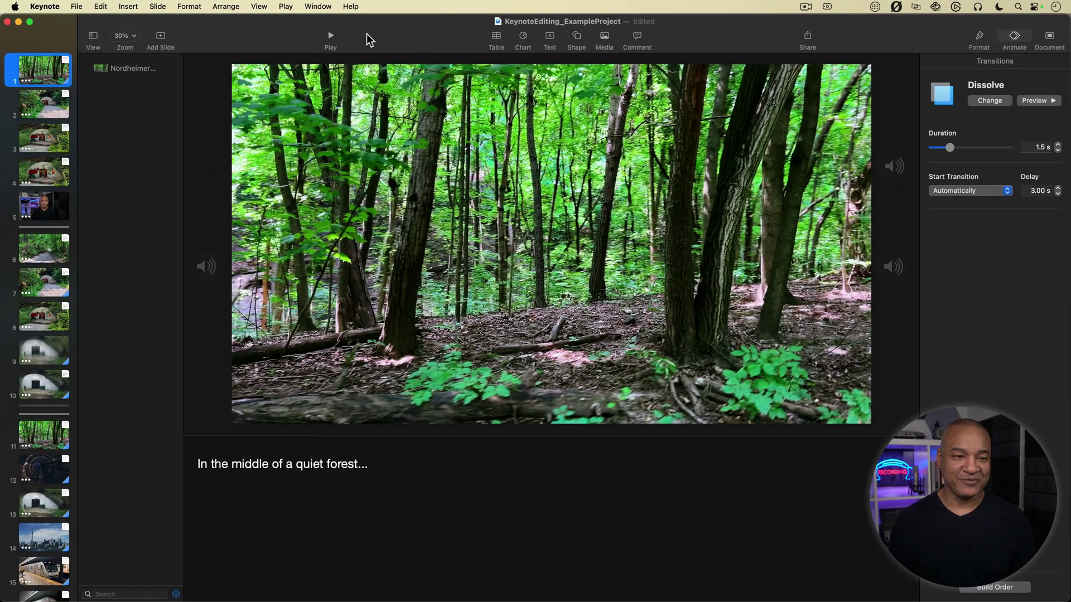
Play the slideshow from slide 1 to check the automatic transitions and their timing, and exit it.
click(330, 35)
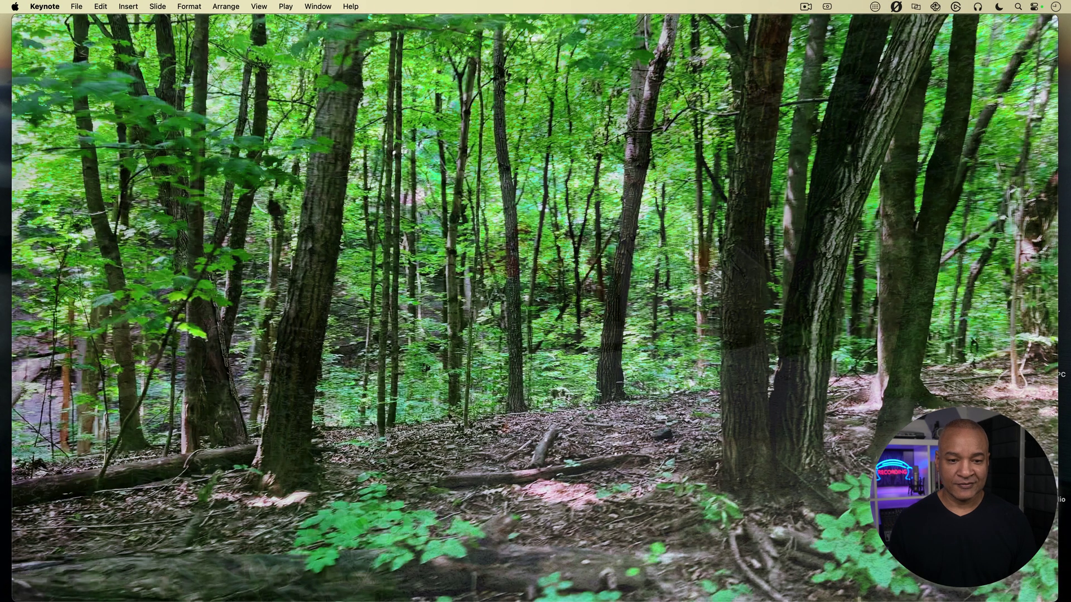
key(Right)
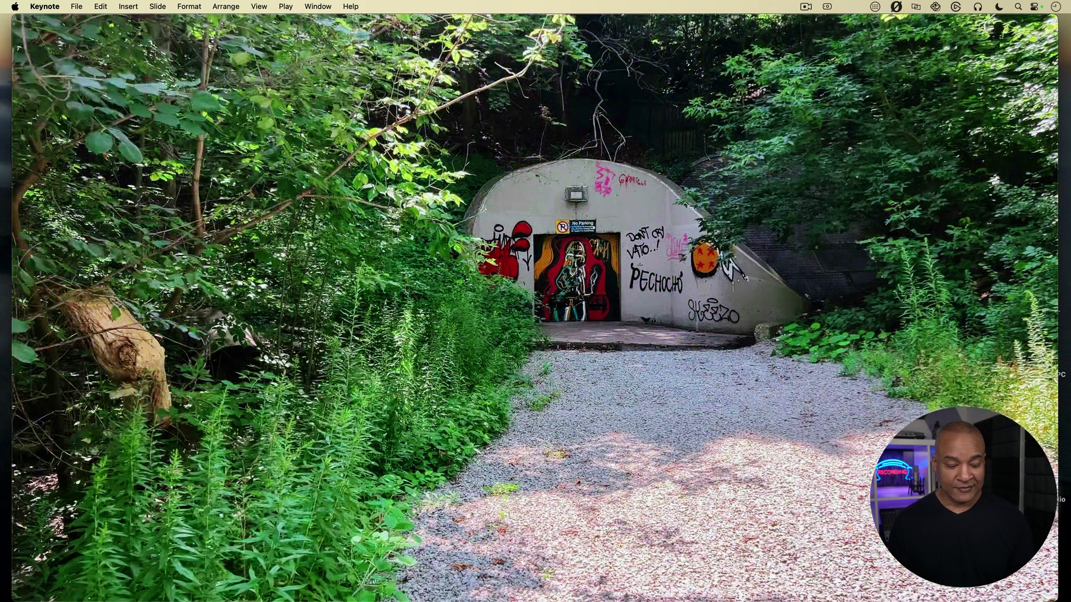
key(Escape)
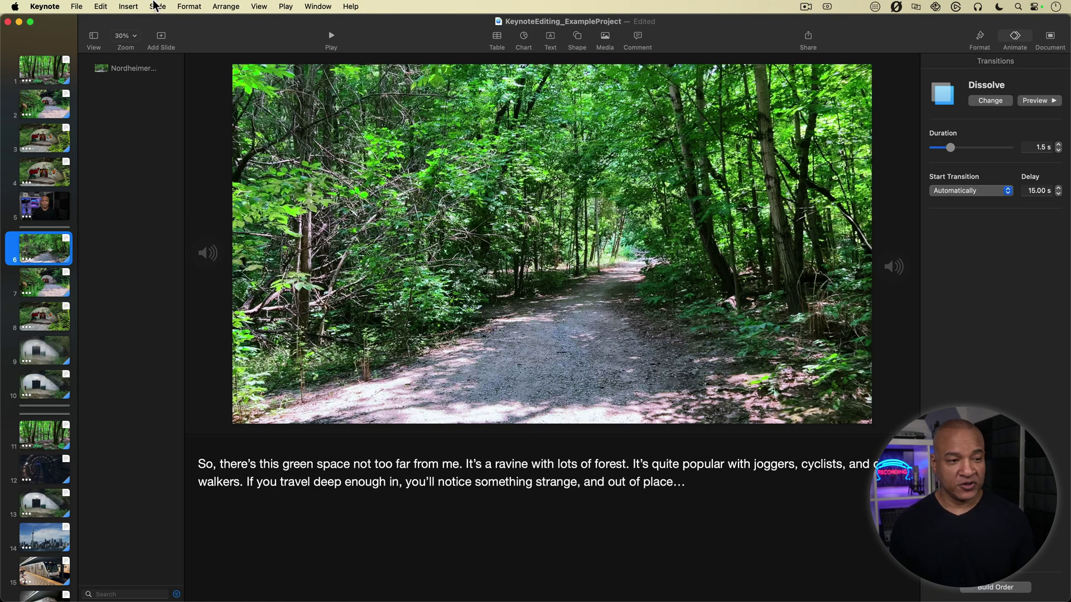
Return to slide 1 and start exporting the presentation as a movie with Self-Playing playback.
click(39, 67)
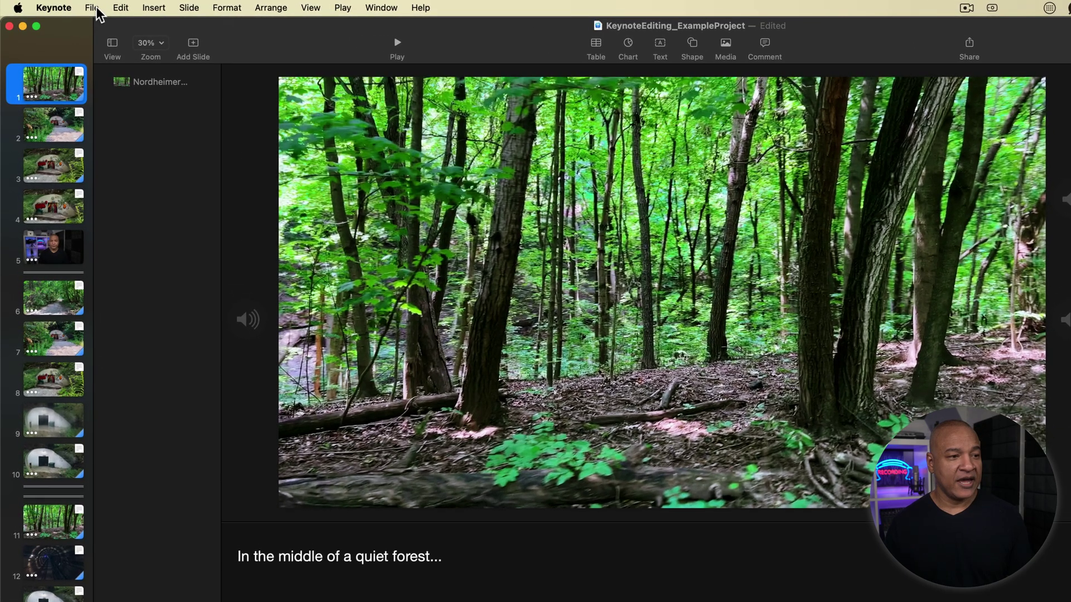
click(96, 10)
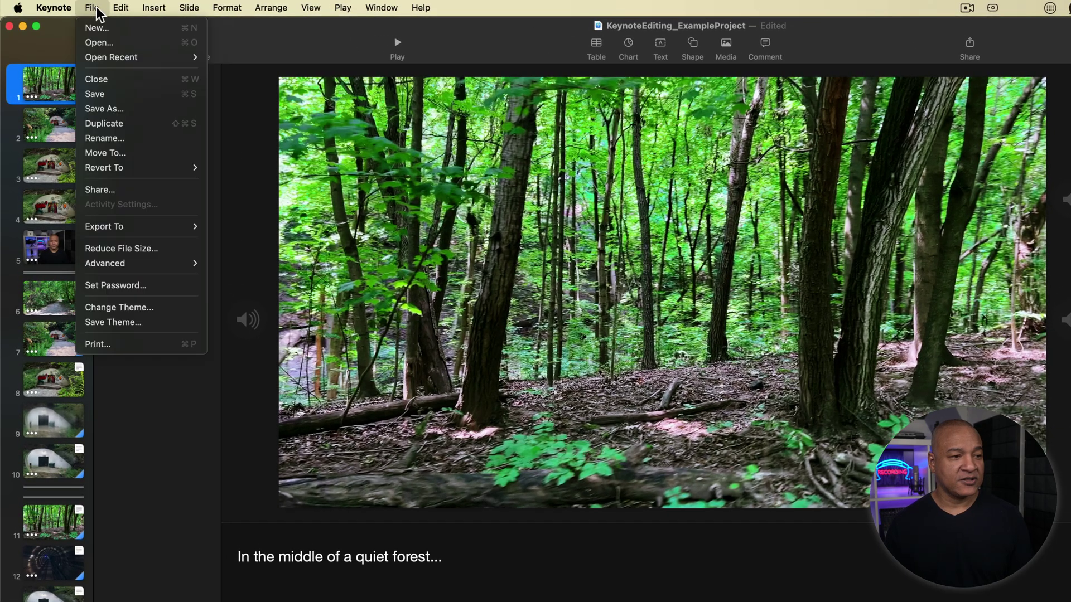
mouse_move(185, 236)
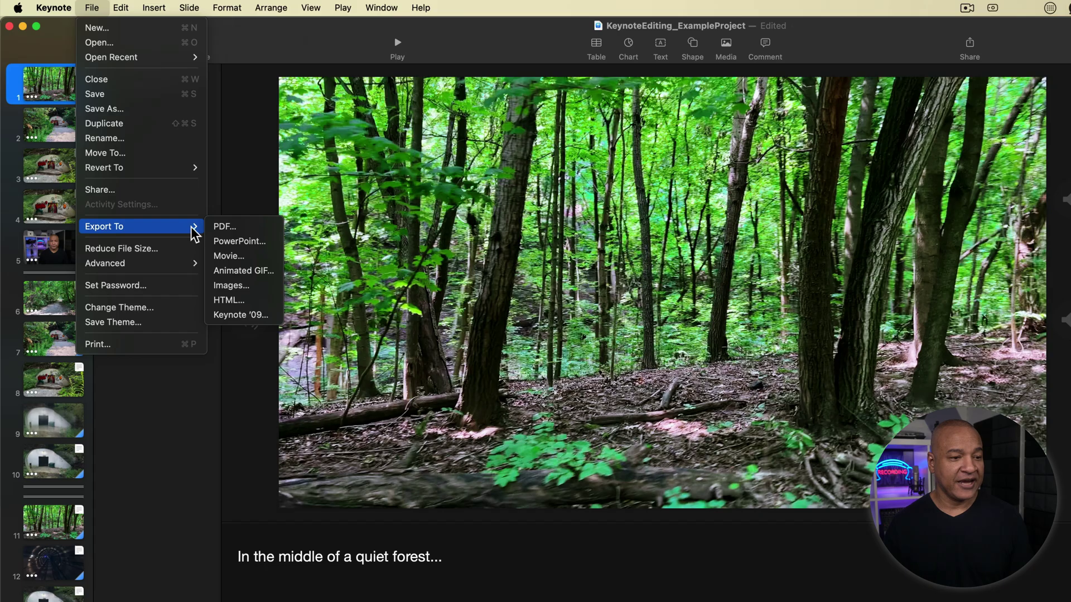
click(232, 257)
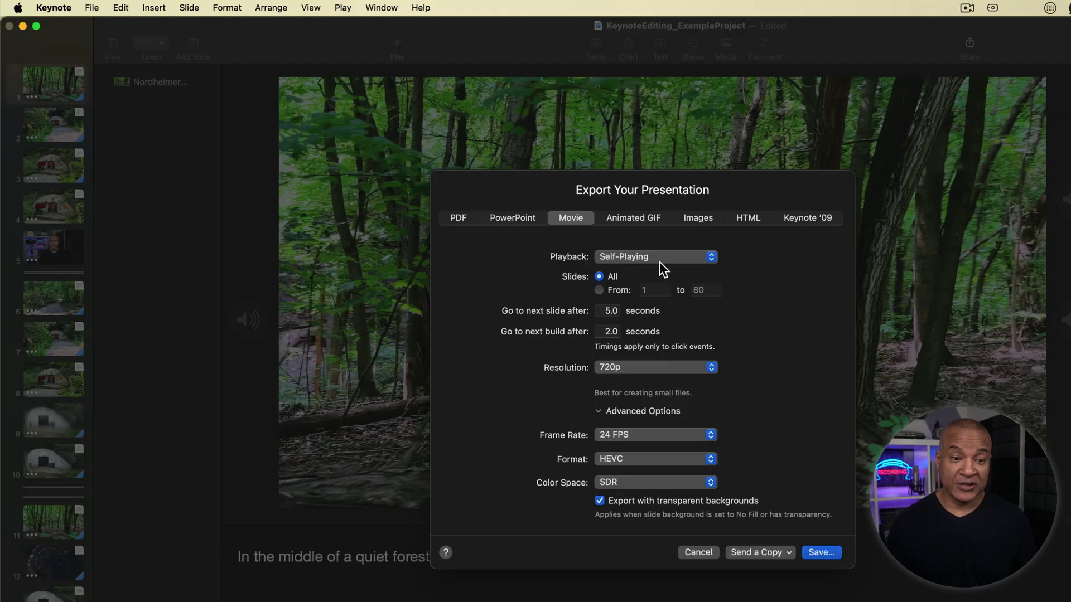
click(675, 258)
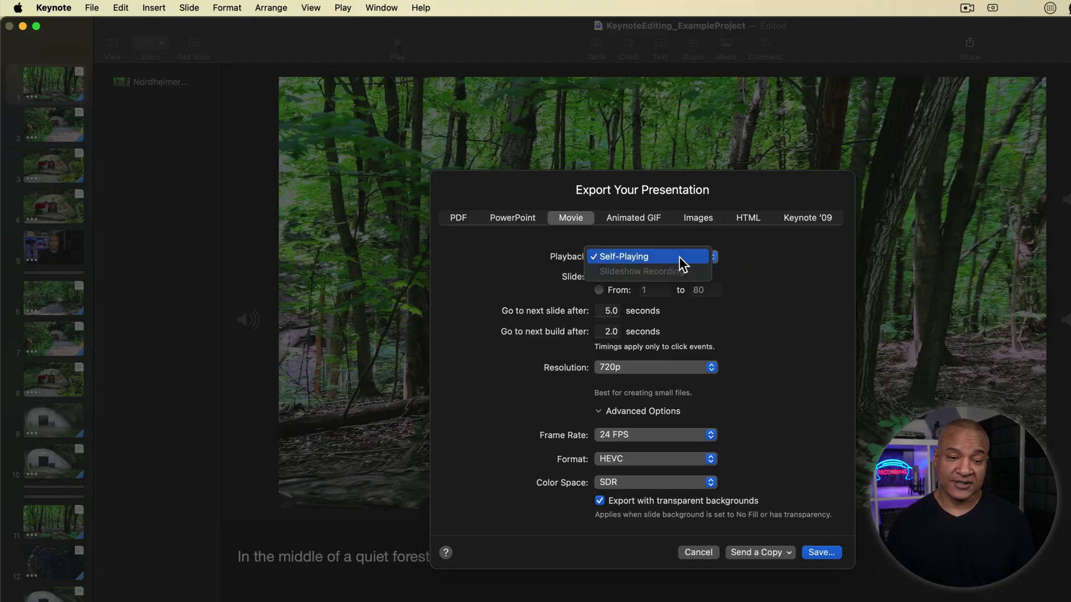
click(679, 257)
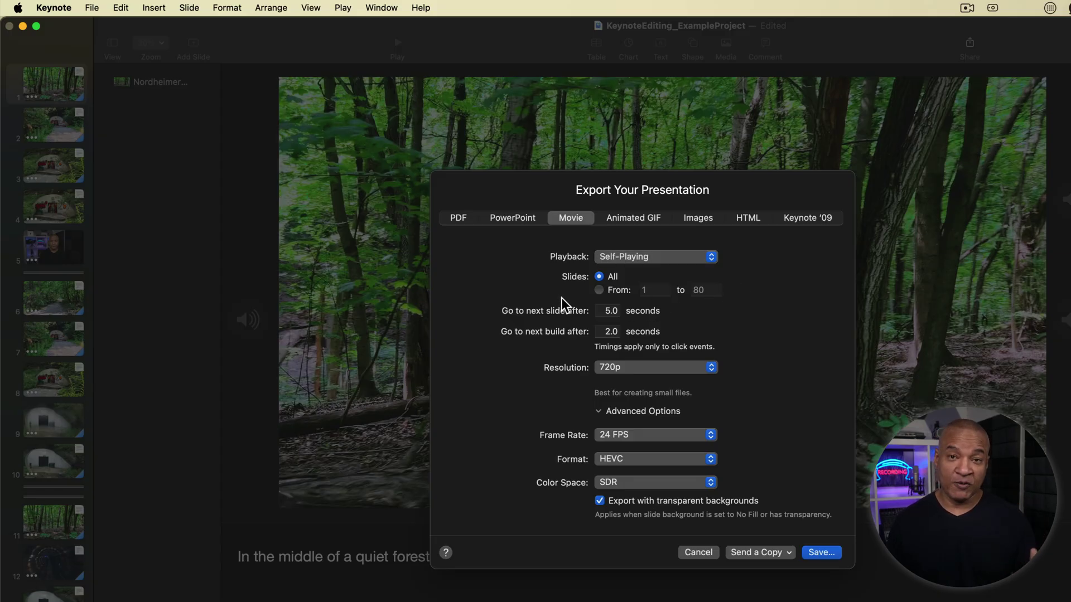
Limit the movie export to slides 1 to 6 and set the next-slide and next-build timings to 0 seconds.
click(599, 290)
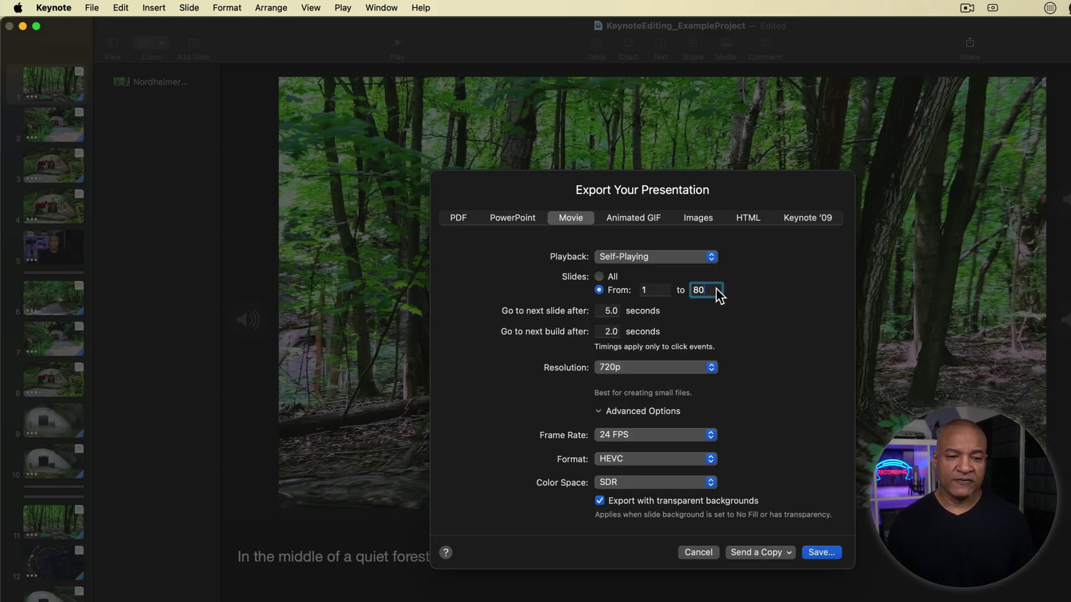
text(6)
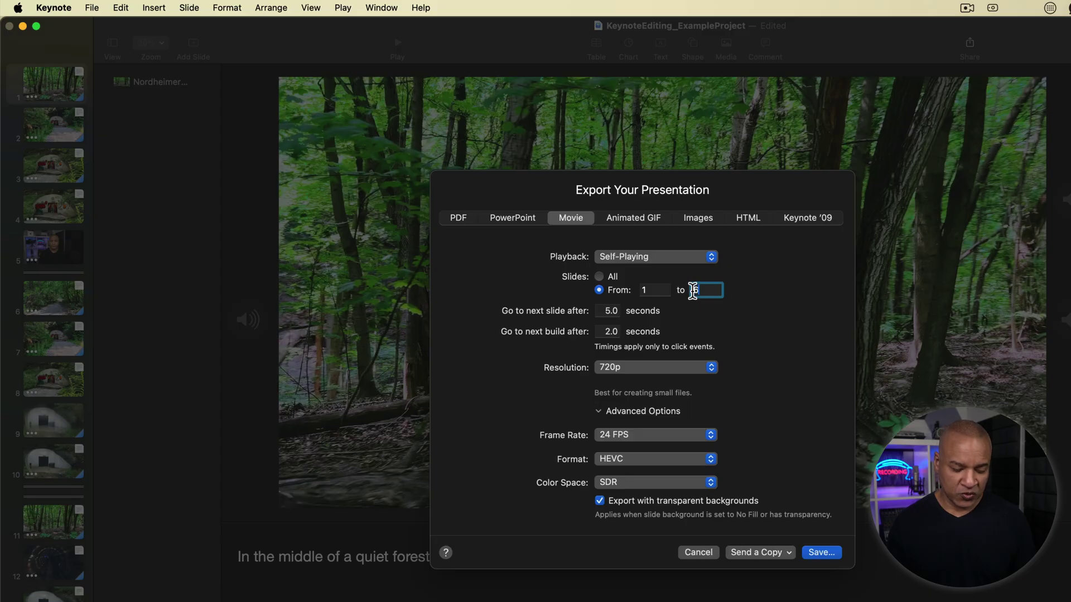
key(Tab)
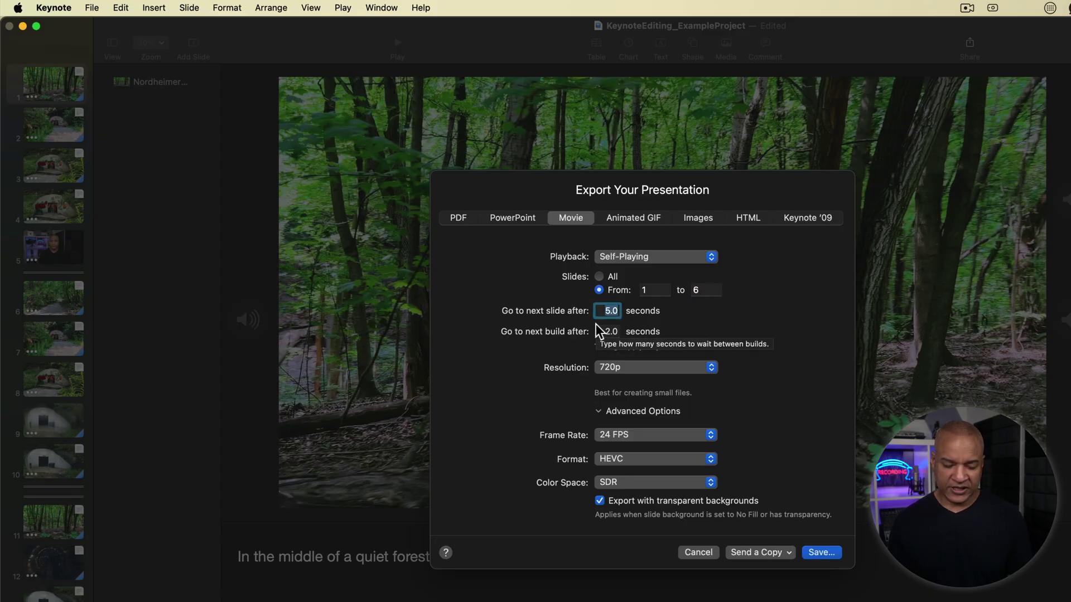
text(0)
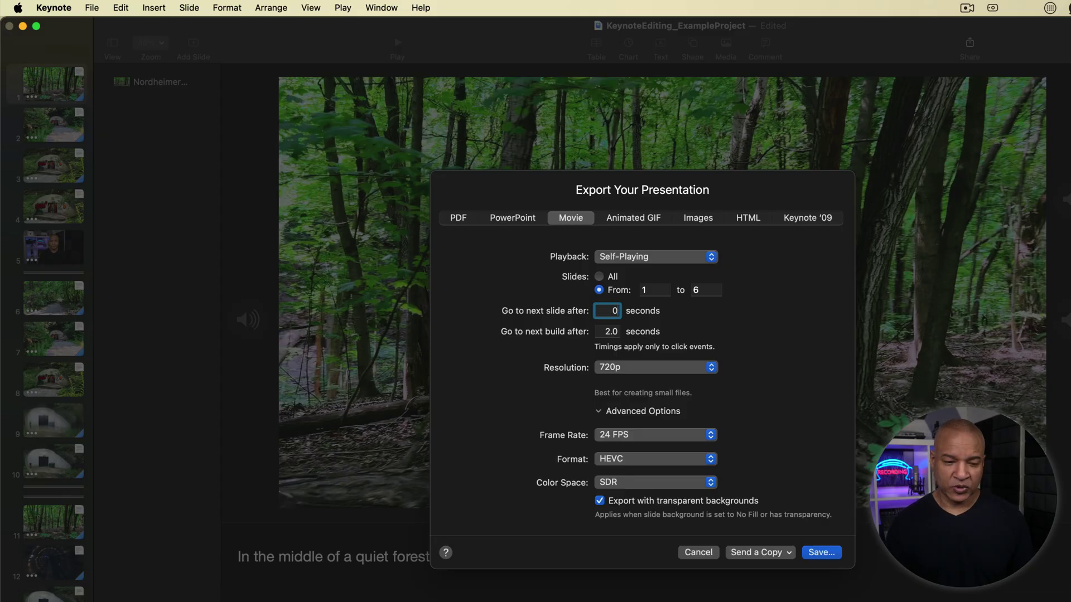
key(Tab)
text(0)
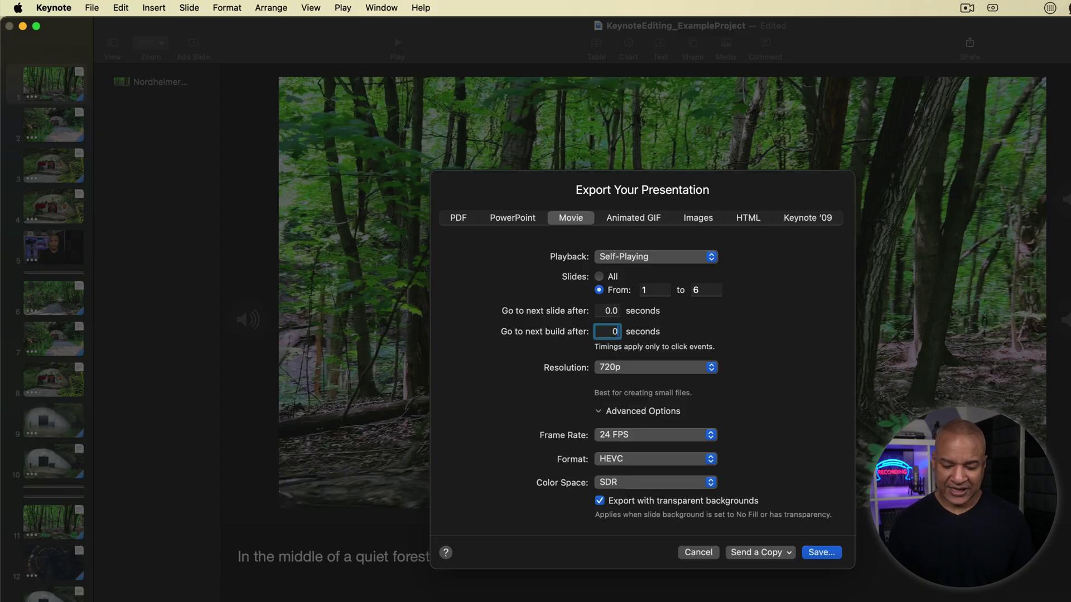
key(Tab)
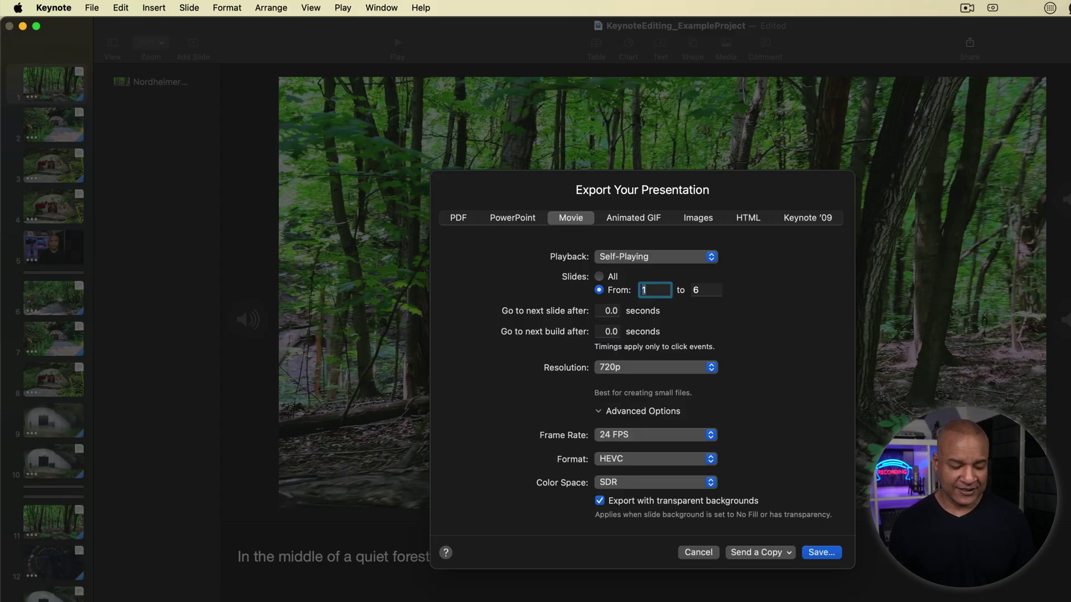
Set the movie to a custom 3840 x 2160 resolution at 24 FPS without transparent backgrounds, and save the export.
click(710, 368)
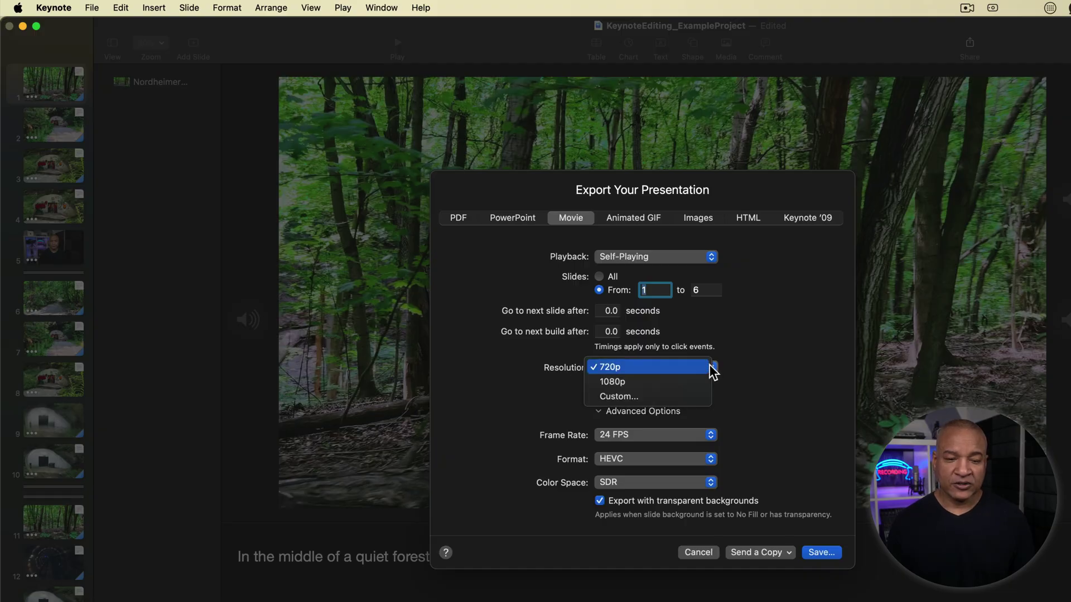
click(659, 396)
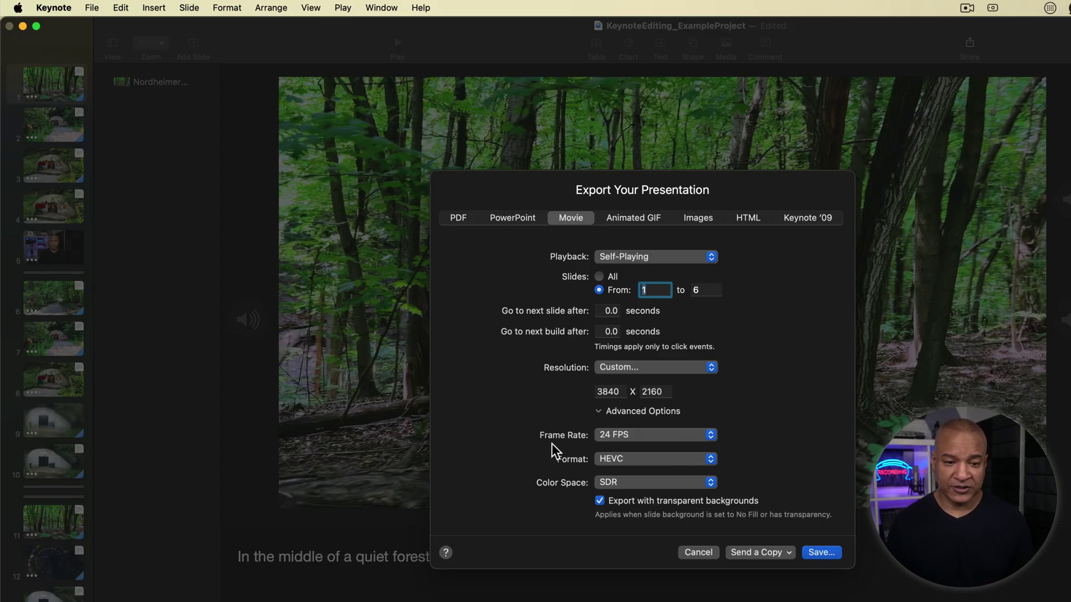
click(681, 434)
click(681, 434)
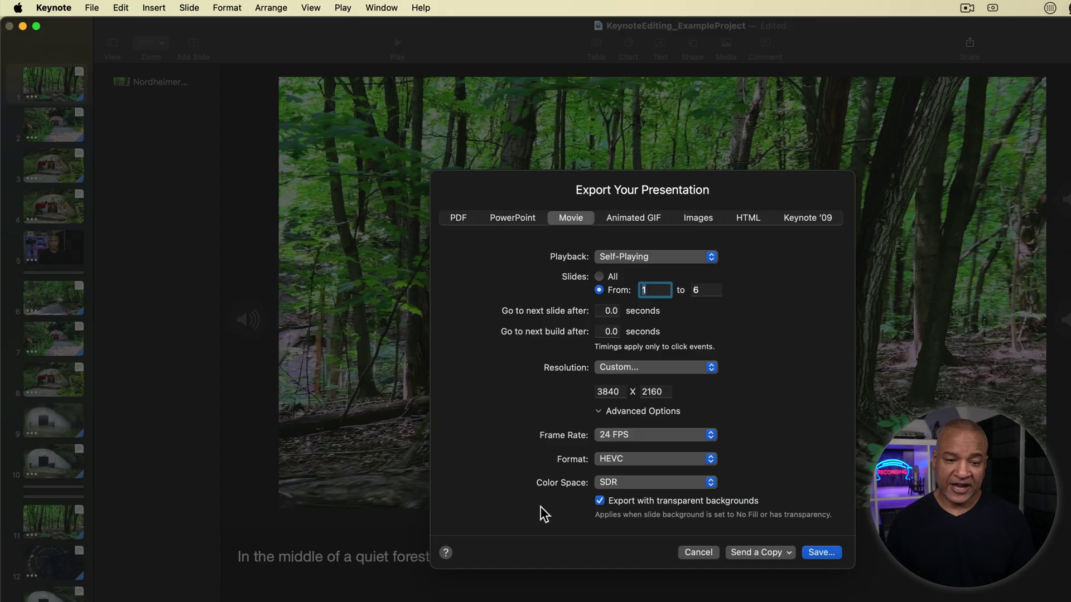
click(600, 500)
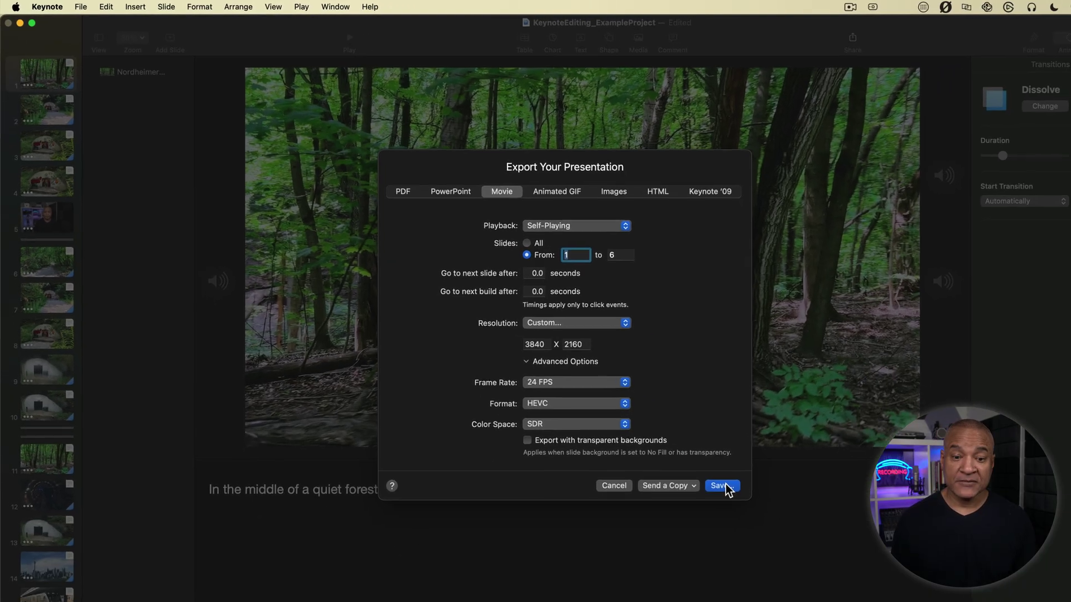
click(797, 537)
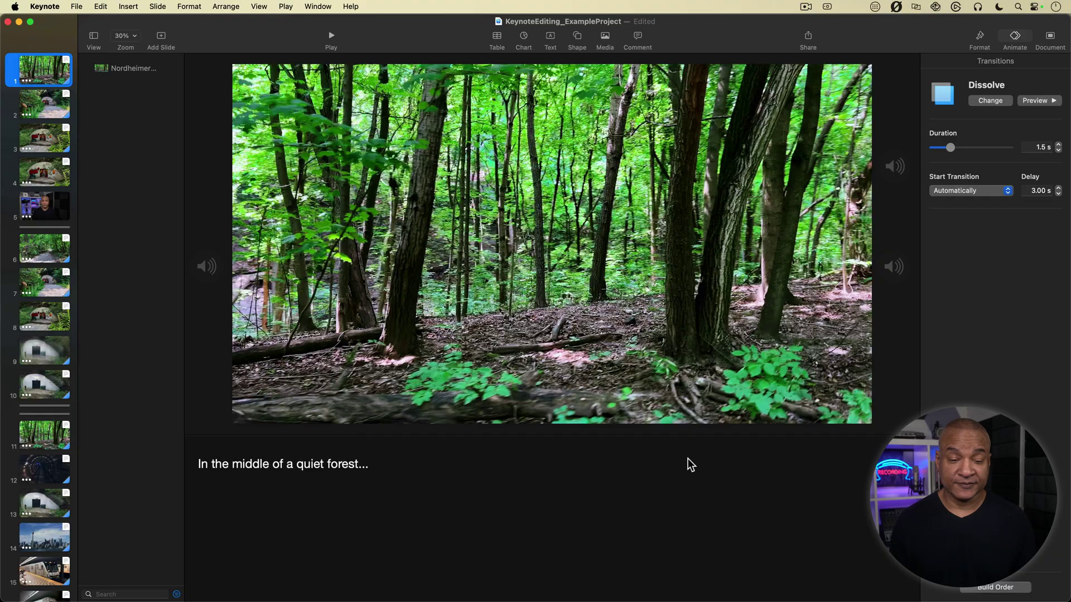